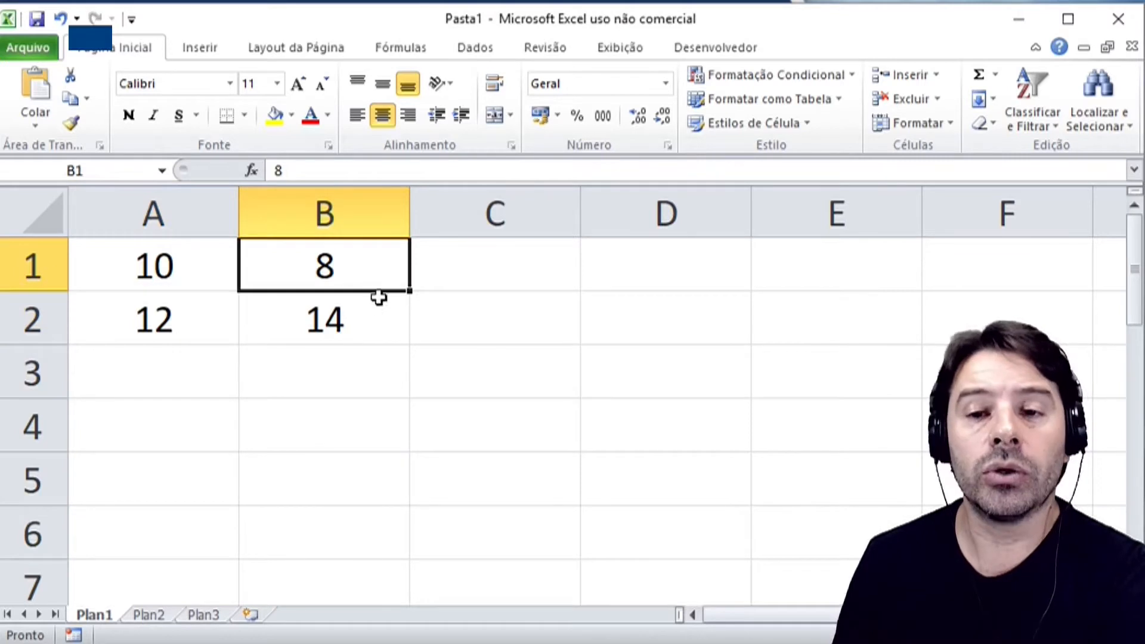
# - Enter the formula =MÉDIA(A1:B1) in cell C1 to average the first row's two numbers
pyautogui.click(374, 327)
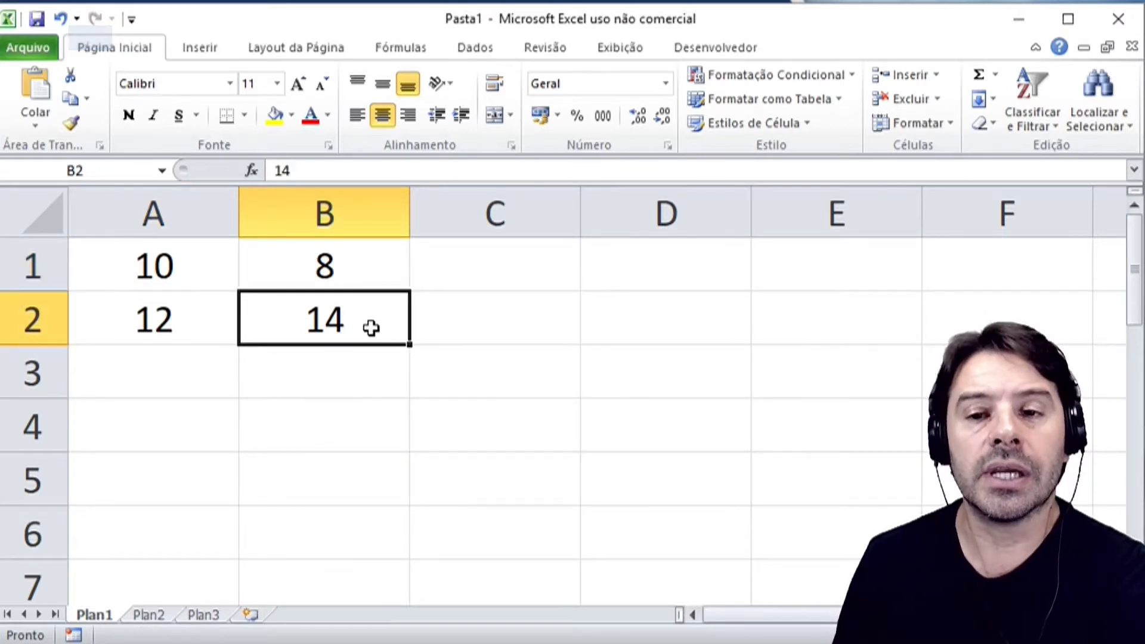
pyautogui.moveTo(141, 277); pyautogui.dragTo(319, 281)
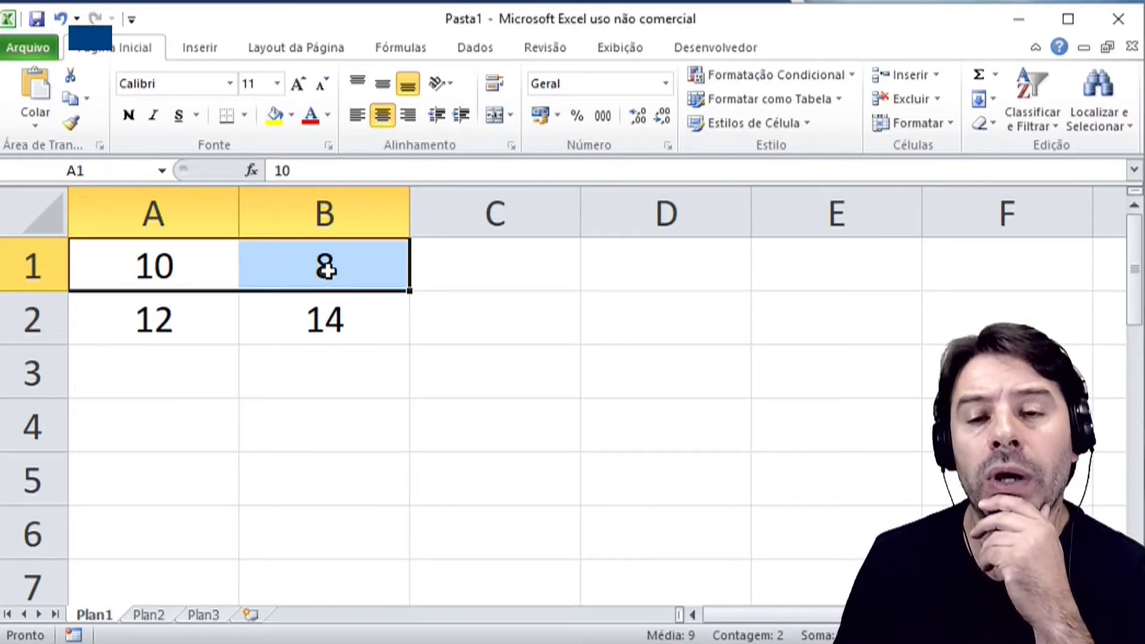
pyautogui.click(510, 262)
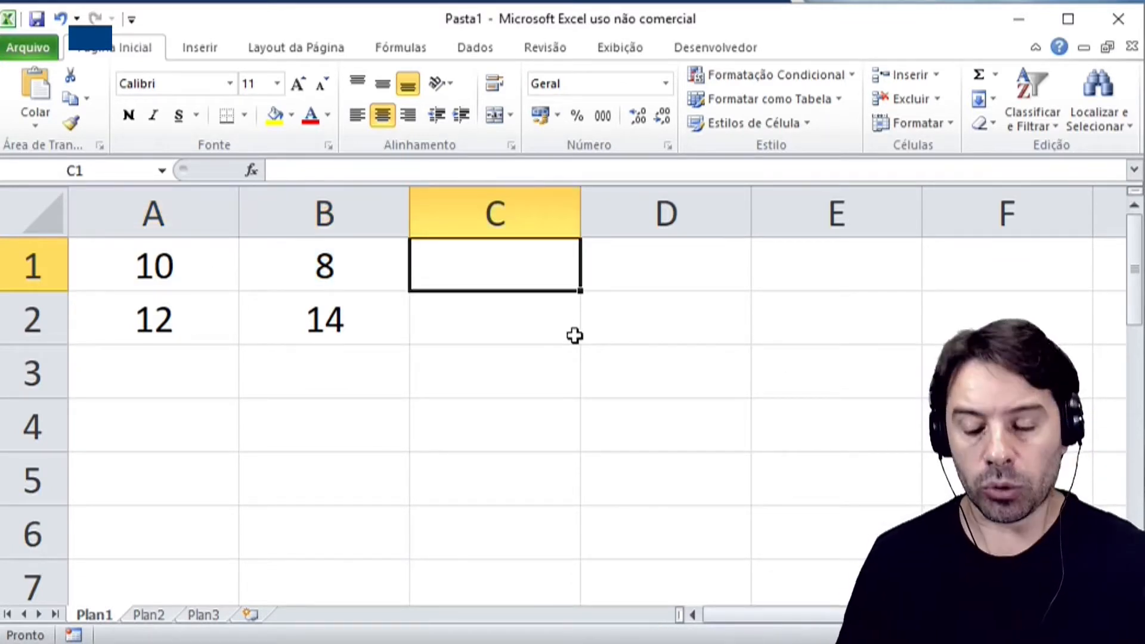
pyautogui.write('=M')
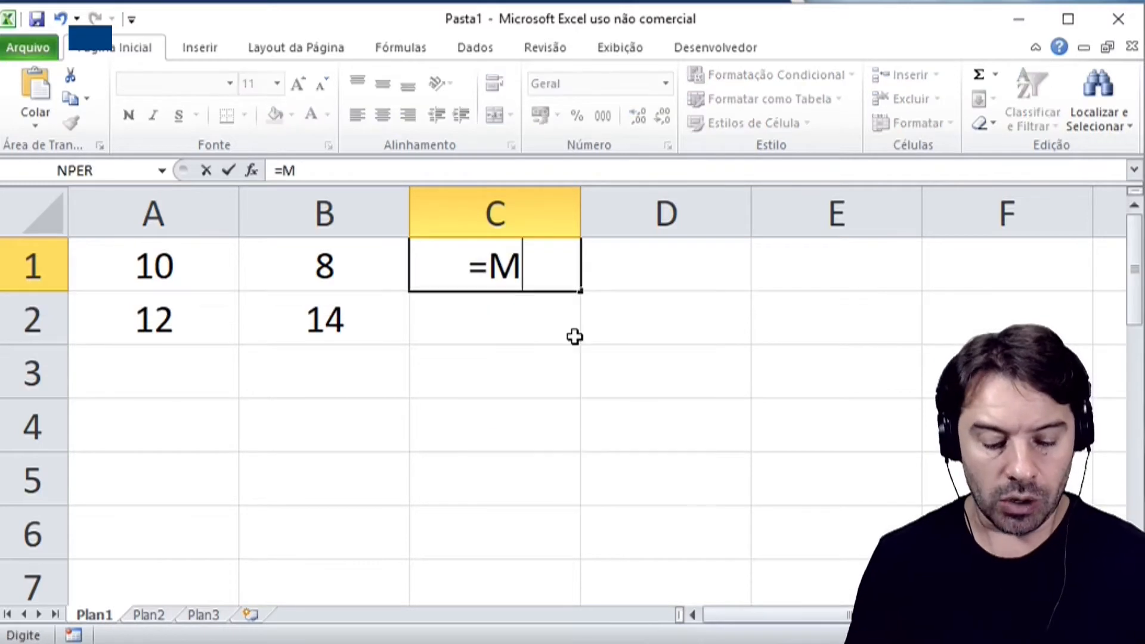
pyautogui.write('ÉDIA(A1')
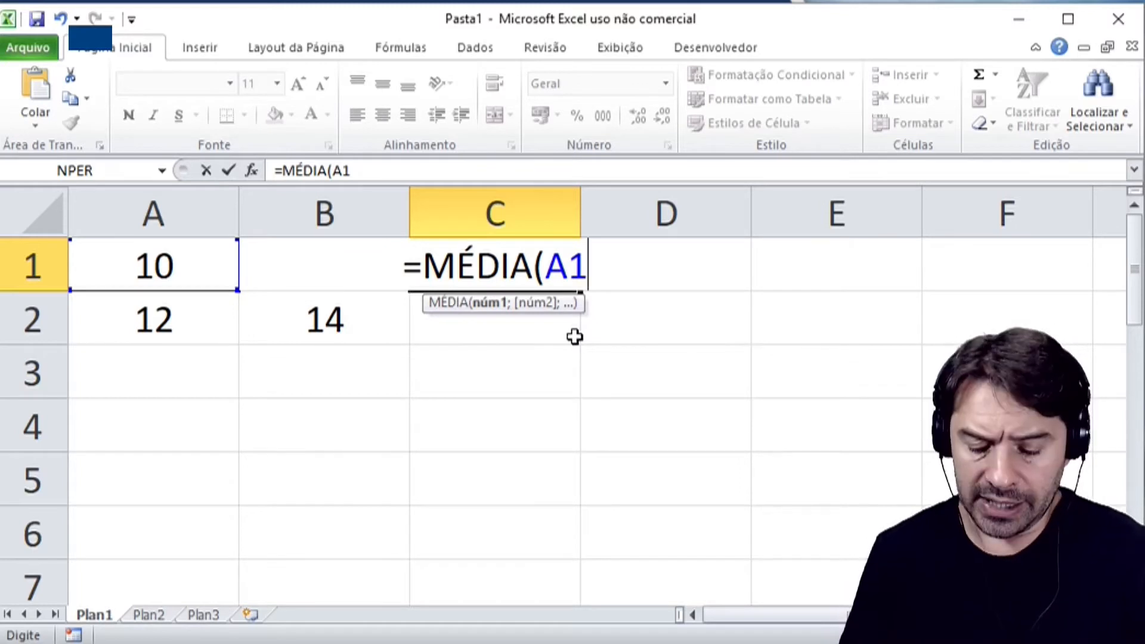
pyautogui.write(':B1)')
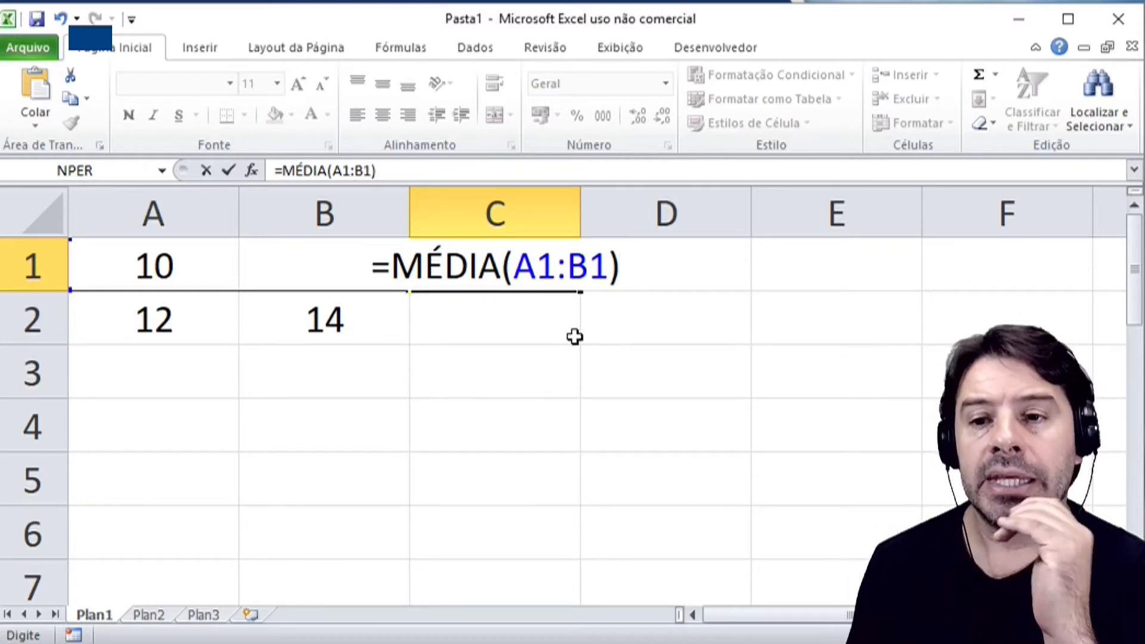
pyautogui.press('Return')
pyautogui.press('Up')
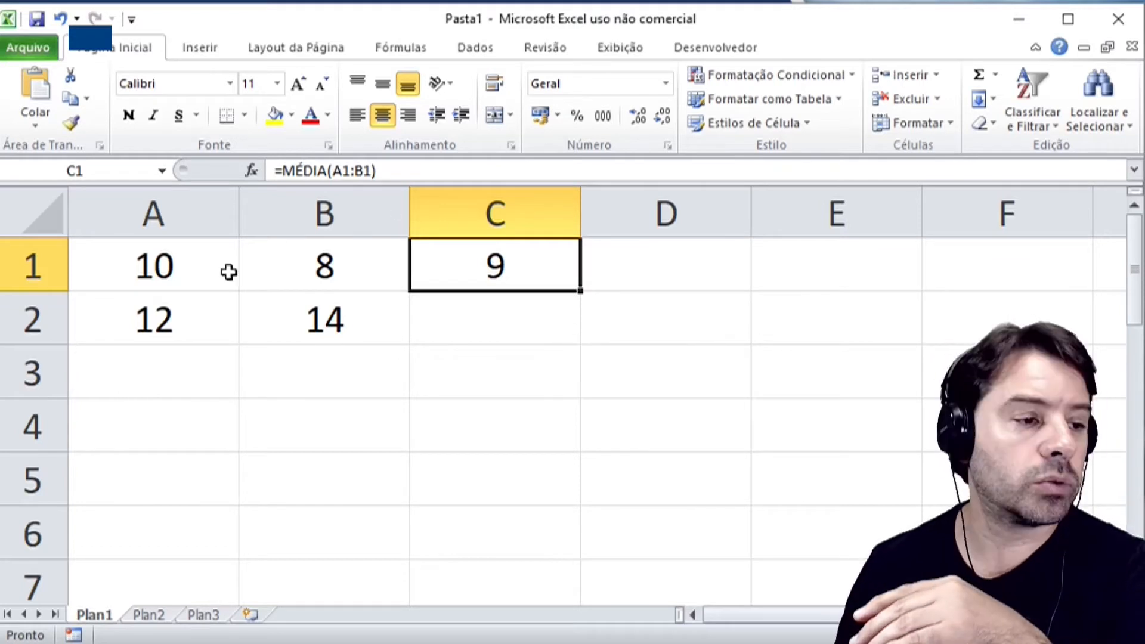
# - Check the average formula in C1 against its source cells A1:B1, leaving it as it is
pyautogui.moveTo(192, 269); pyautogui.dragTo(332, 266)
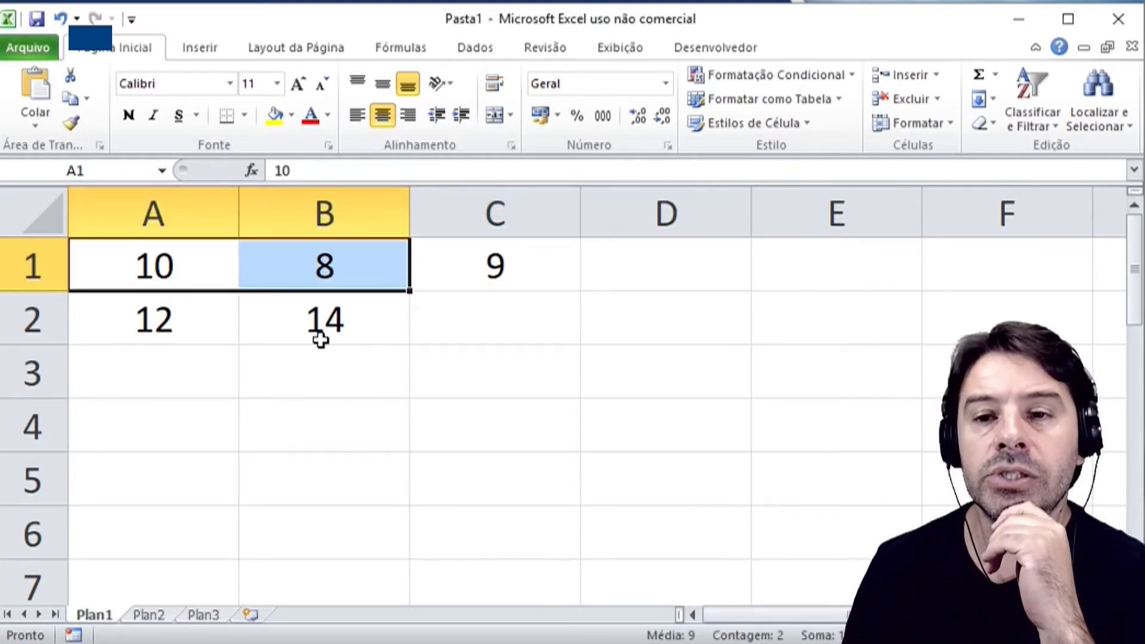
pyautogui.doubleClick(536, 265)
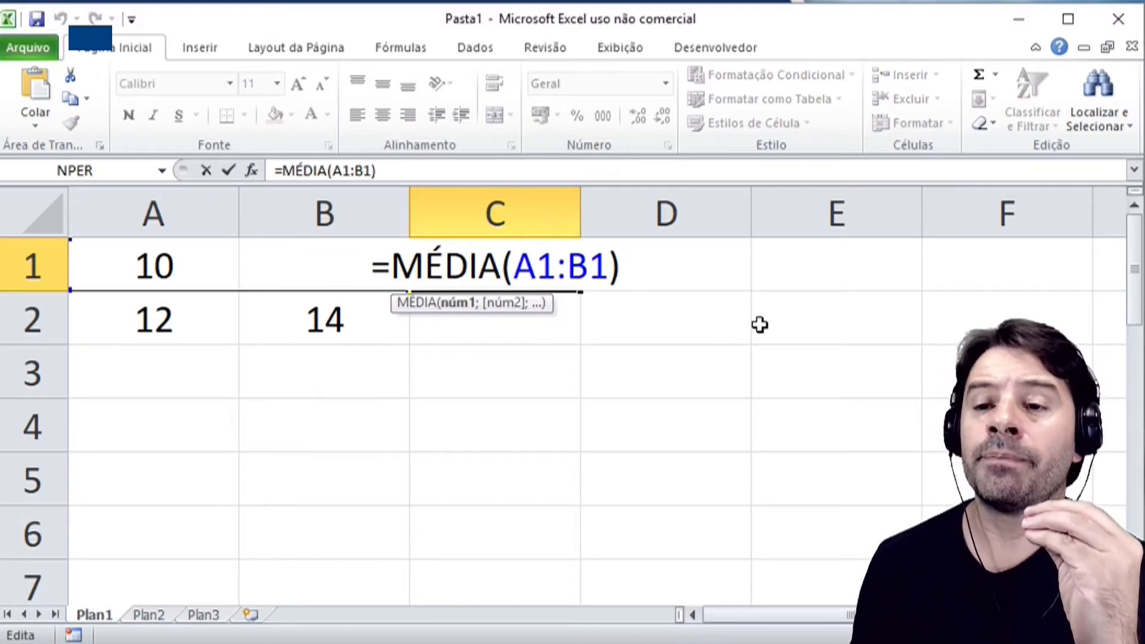
pyautogui.press('Return')
# - Enter the formula =MÉDIA(A1:A2) in cell A3 to average the two numbers in column A
pyautogui.press('Down')
pyautogui.press('Left')
pyautogui.press('Left')
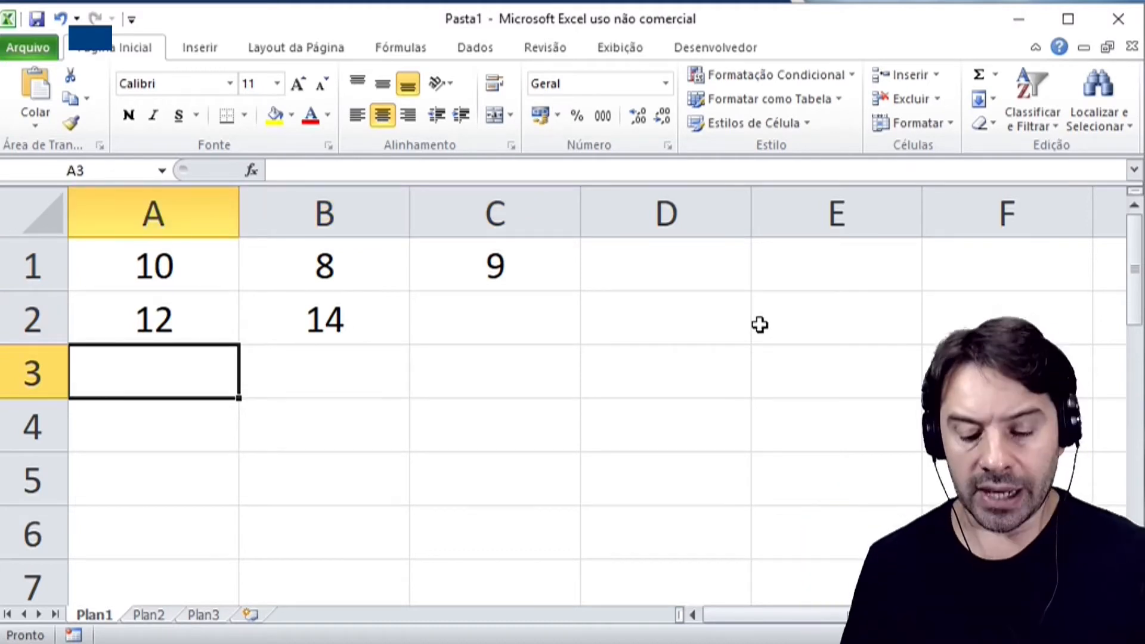
pyautogui.write('=MÉDIA')
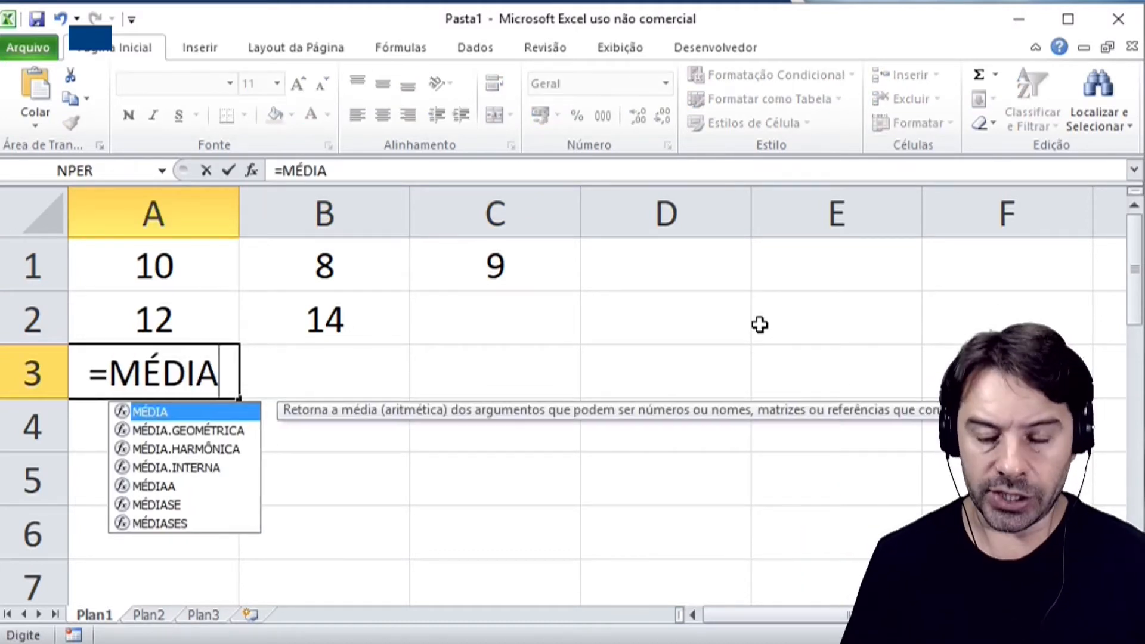
pyautogui.write('(A1')
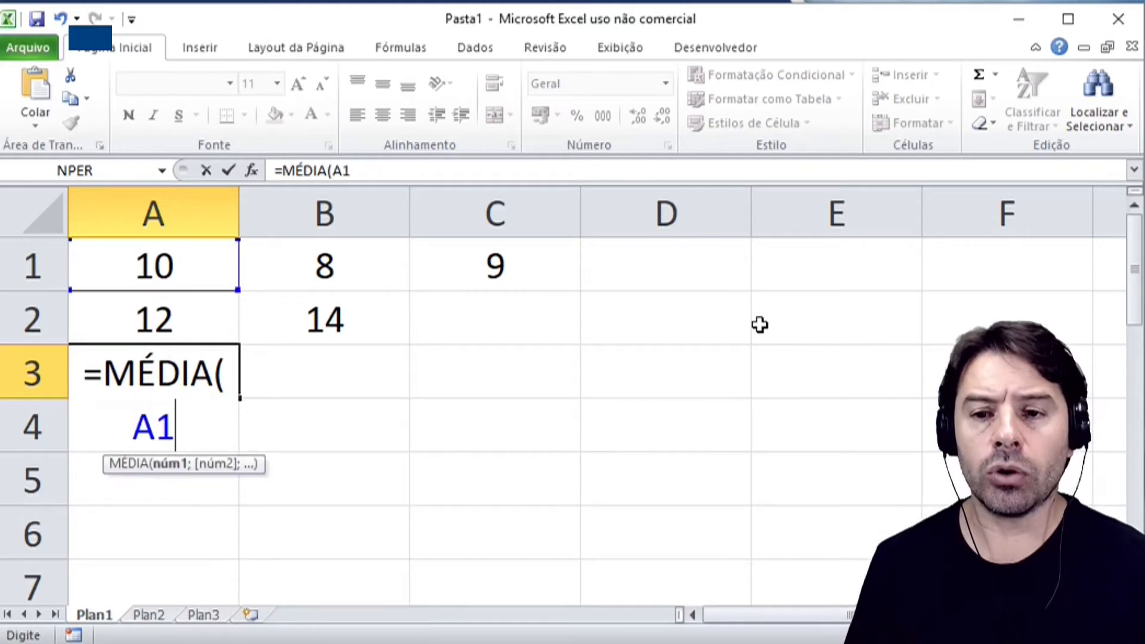
pyautogui.write(':')
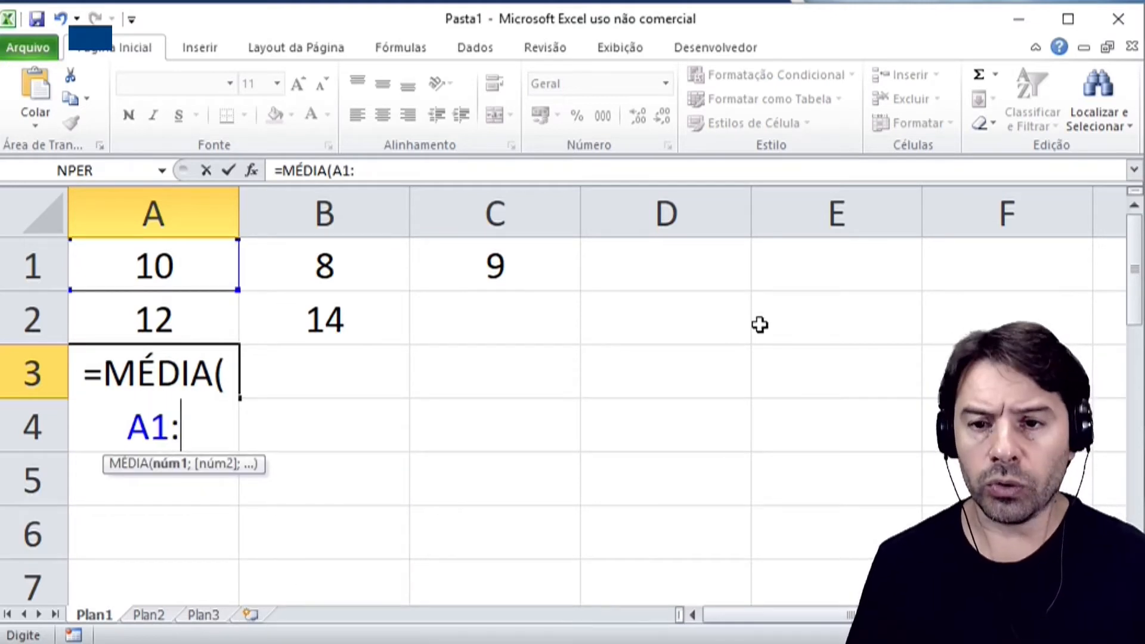
pyautogui.write('A2)')
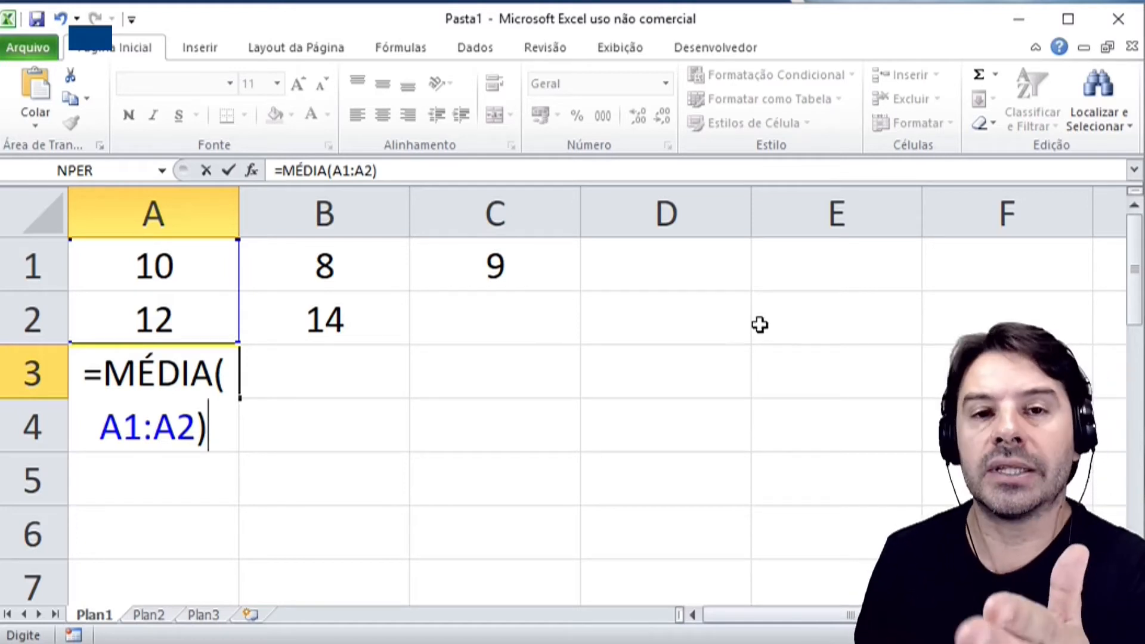
pyautogui.press('Return')
pyautogui.press('Up')
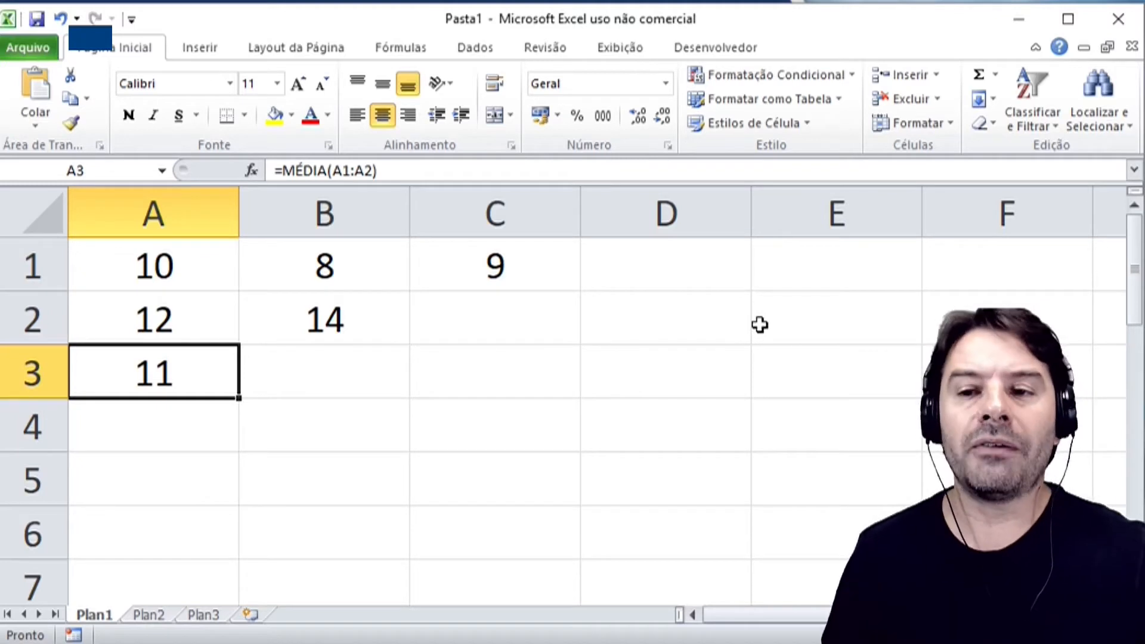
# - Compare the row average formula in C1 with the column average formula in A3 and the cells they cover
pyautogui.press('Right')
pyautogui.press('Right')
pyautogui.press('Up')
pyautogui.press('Up')
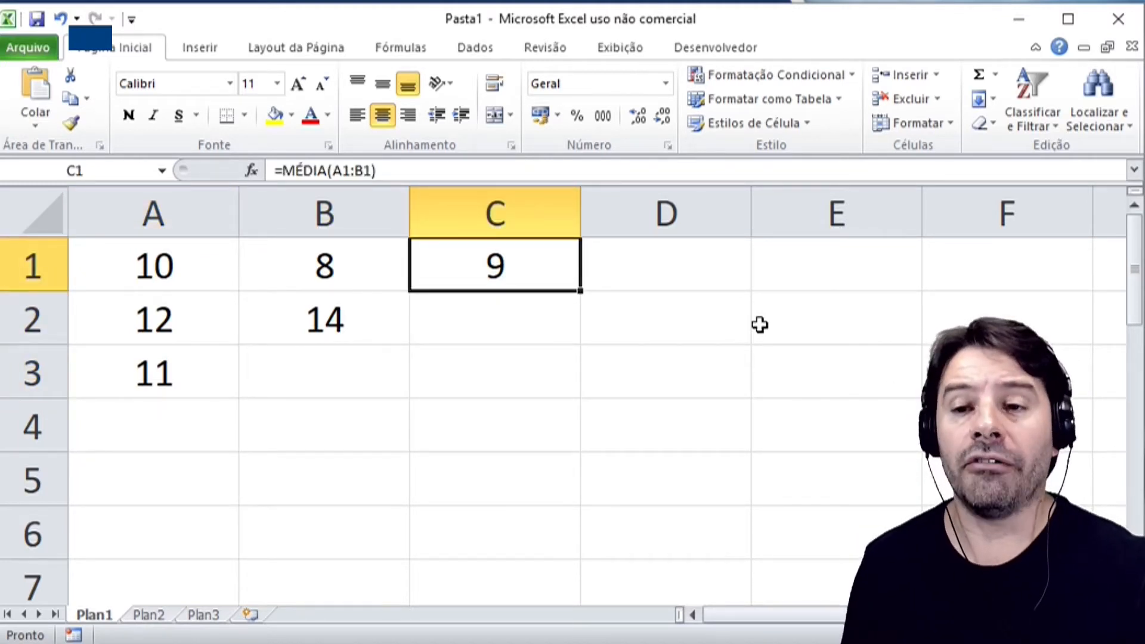
pyautogui.press('Left')
pyautogui.press('Left')
pyautogui.hotkey('shift', 'Right')
pyautogui.hotkey('shift', 'Left')
pyautogui.press('Down')
pyautogui.press('Down')
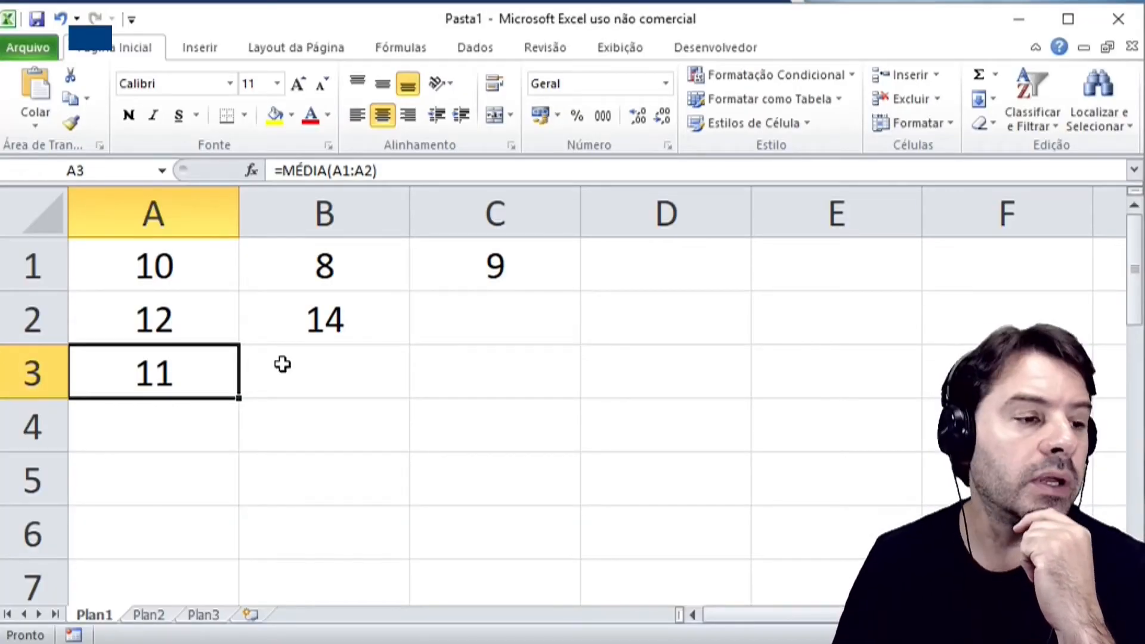
pyautogui.click(492, 273)
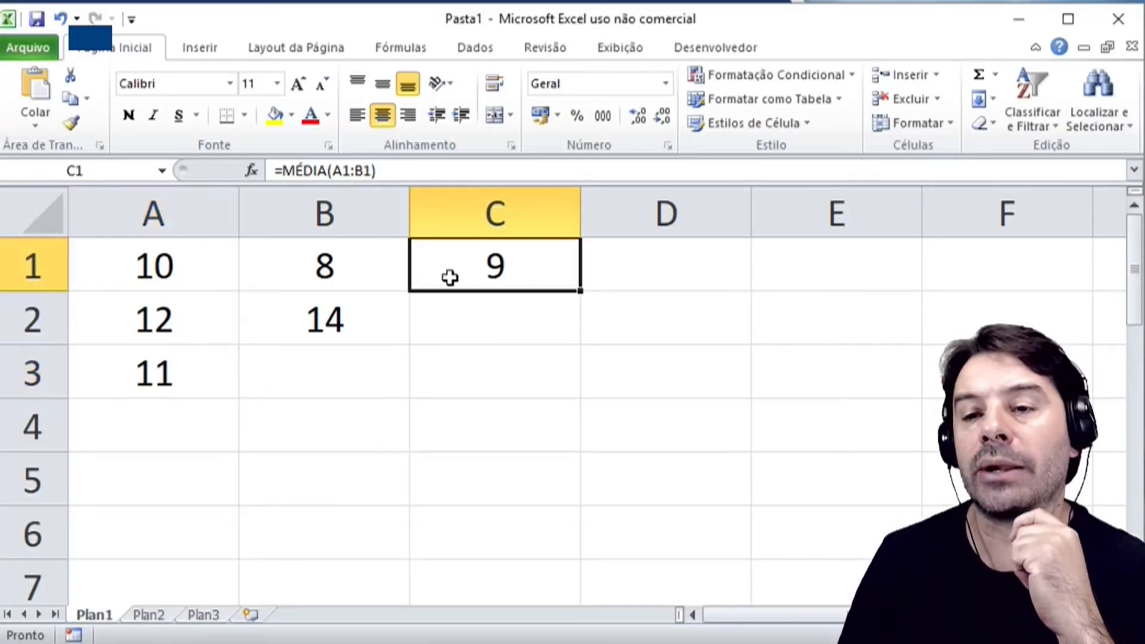
pyautogui.click(149, 393)
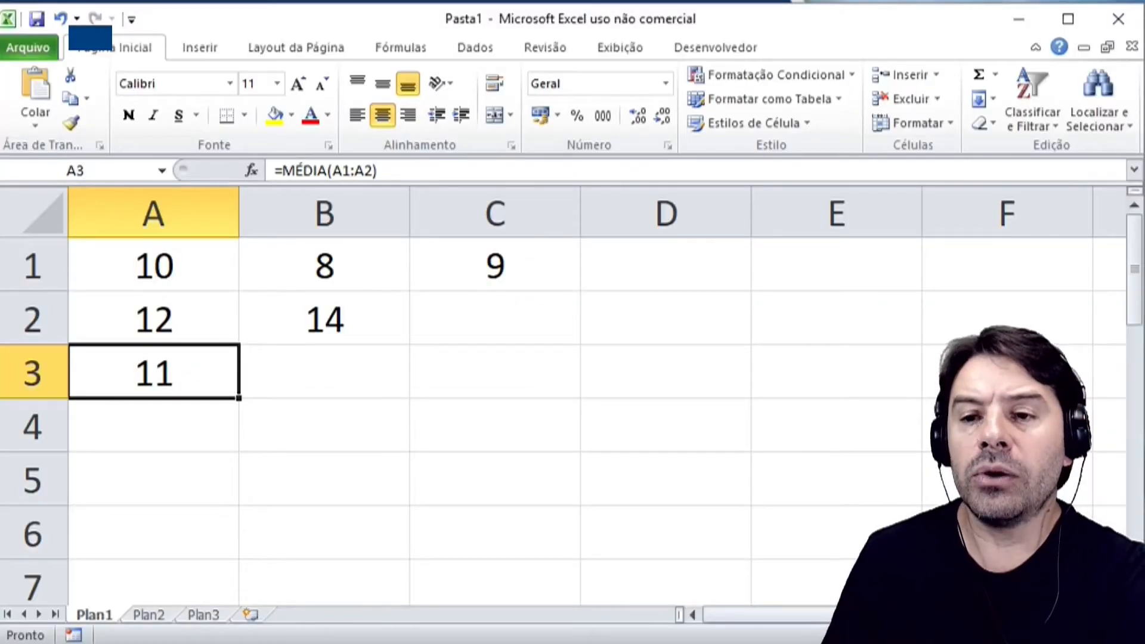
pyautogui.click(506, 270)
pyautogui.click(154, 371)
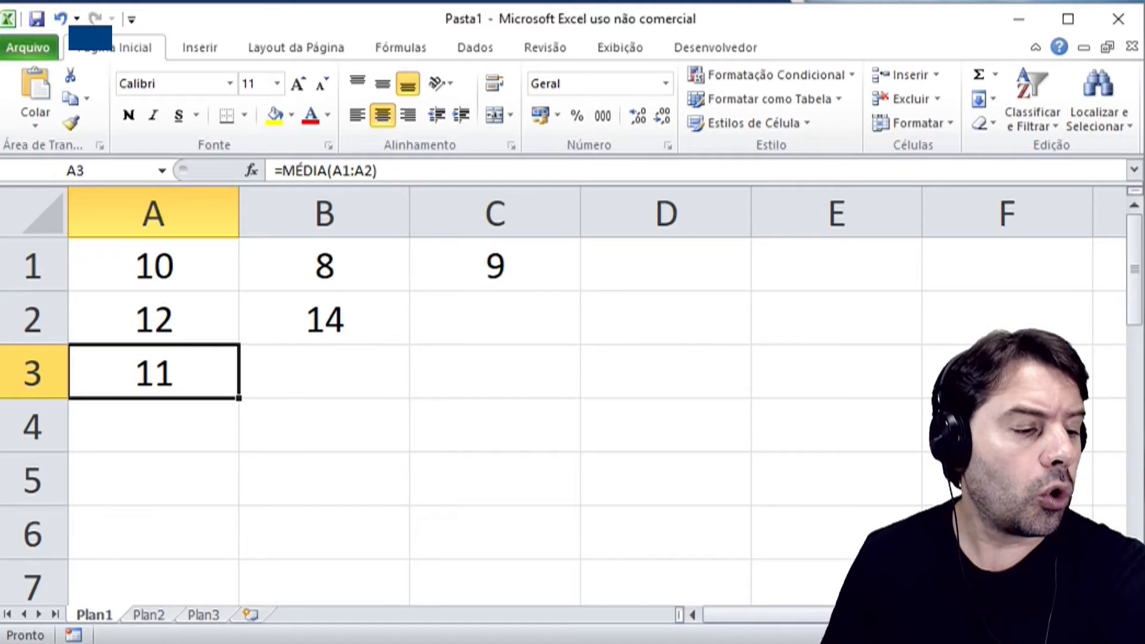
pyautogui.moveTo(513, 643)
pyautogui.click(513, 596)
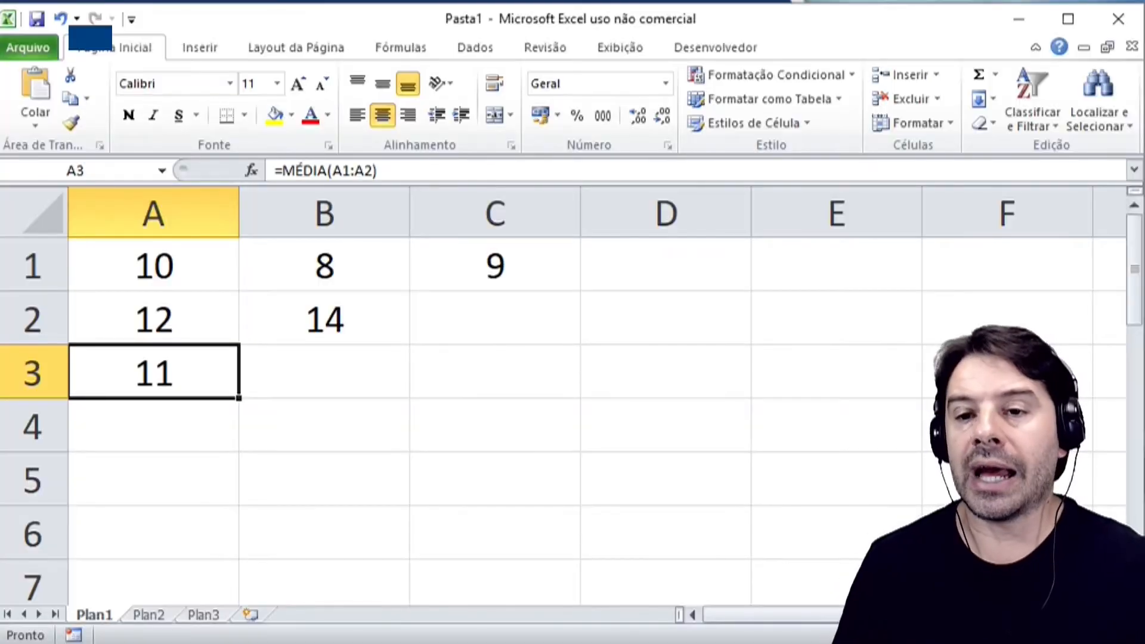
# - Delete the column average formula from cell A3
pyautogui.hotkey('alt', 'Tab')
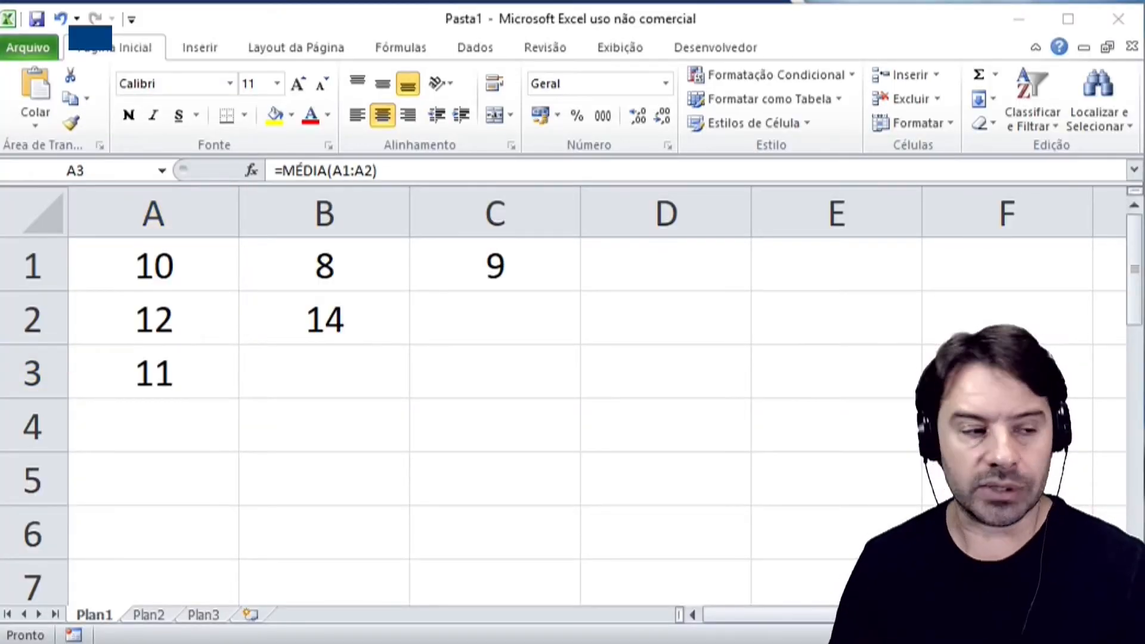
pyautogui.click(184, 375)
pyautogui.press('Delete')
pyautogui.press('Up')
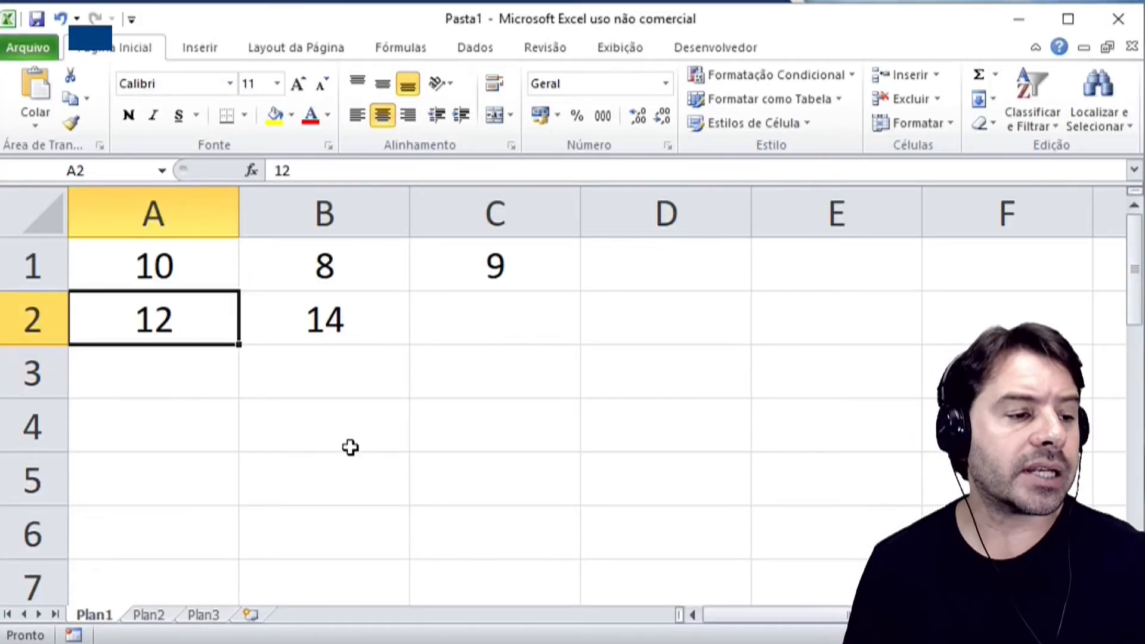
# - Enter the formula =MÉDIA(A2:B2) in cell C2 to average the second row's two numbers
pyautogui.press('Right')
pyautogui.press('Right')
pyautogui.write('=M')
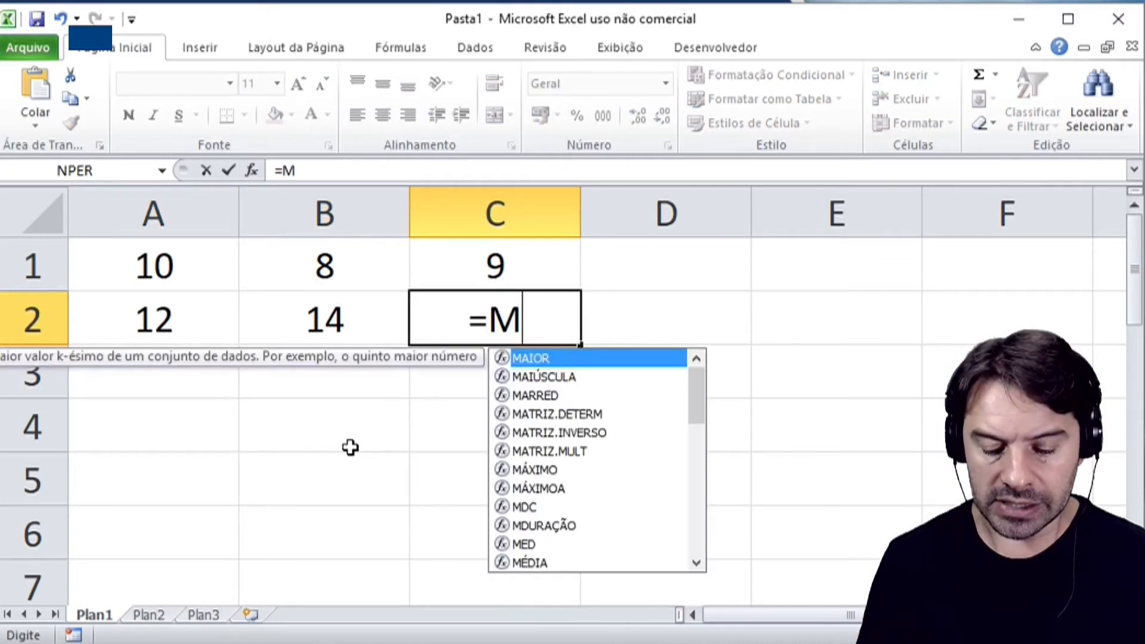
pyautogui.write('ÉDIA(')
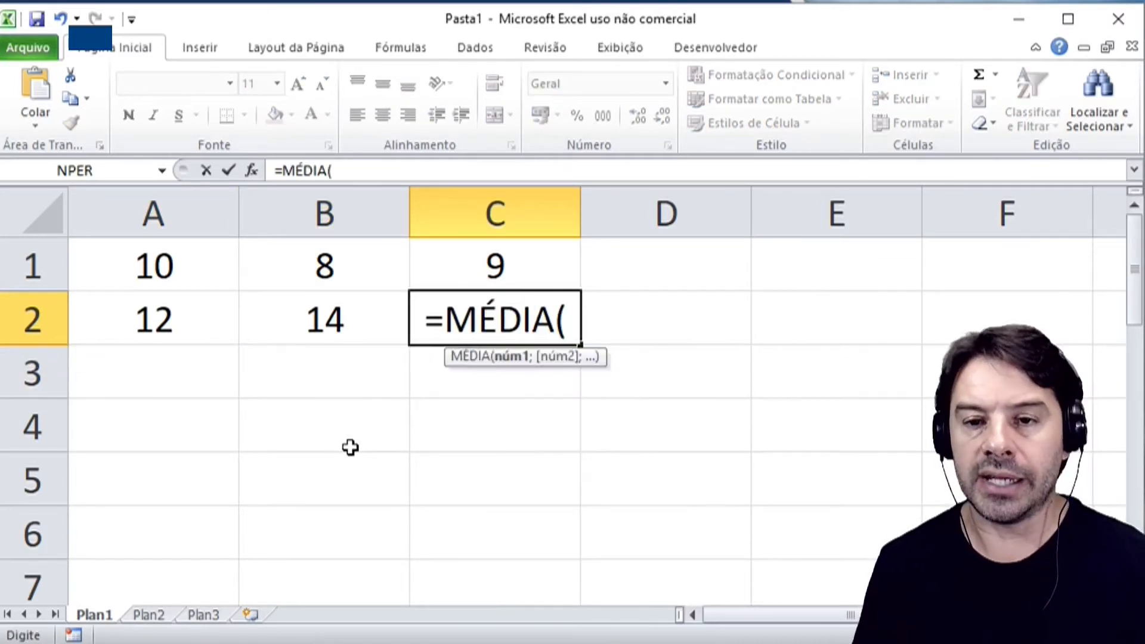
pyautogui.write('A2:B')
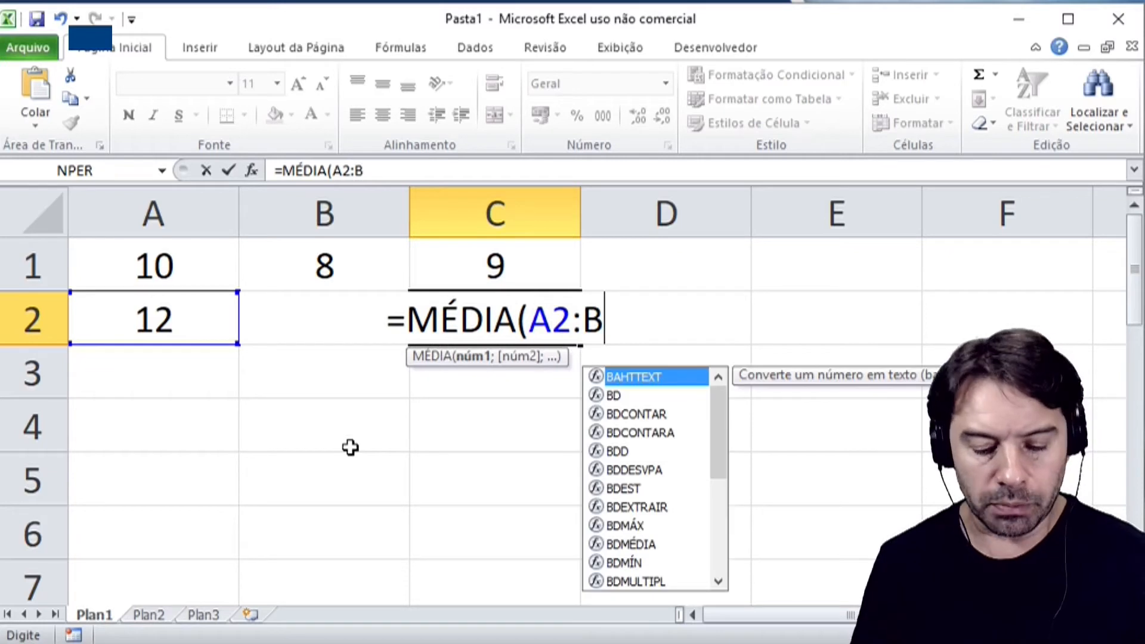
pyautogui.write('2)')
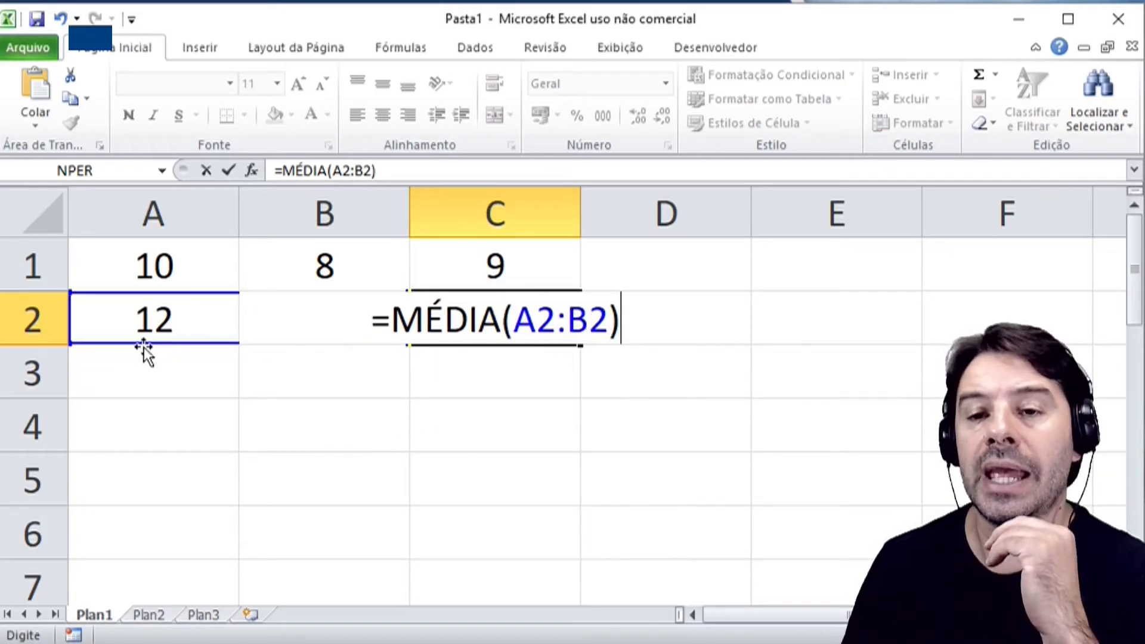
pyautogui.press('Return')
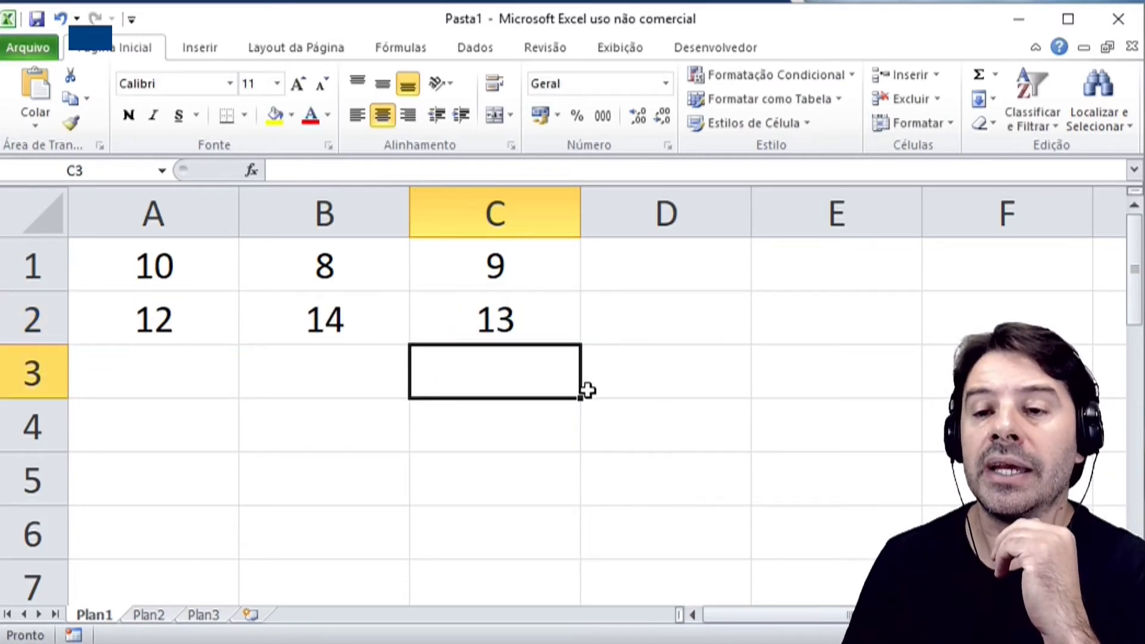
# - Examine the average formulas in C1 and C2 together with the source cells in their rows
pyautogui.moveTo(186, 334); pyautogui.dragTo(280, 327)
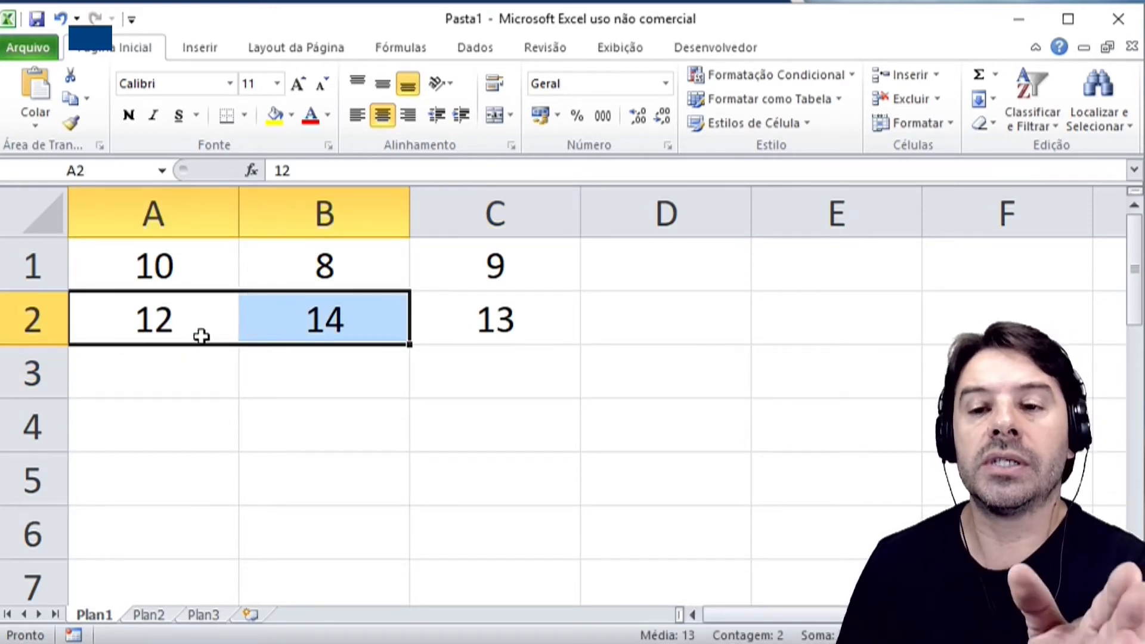
pyautogui.click(485, 332)
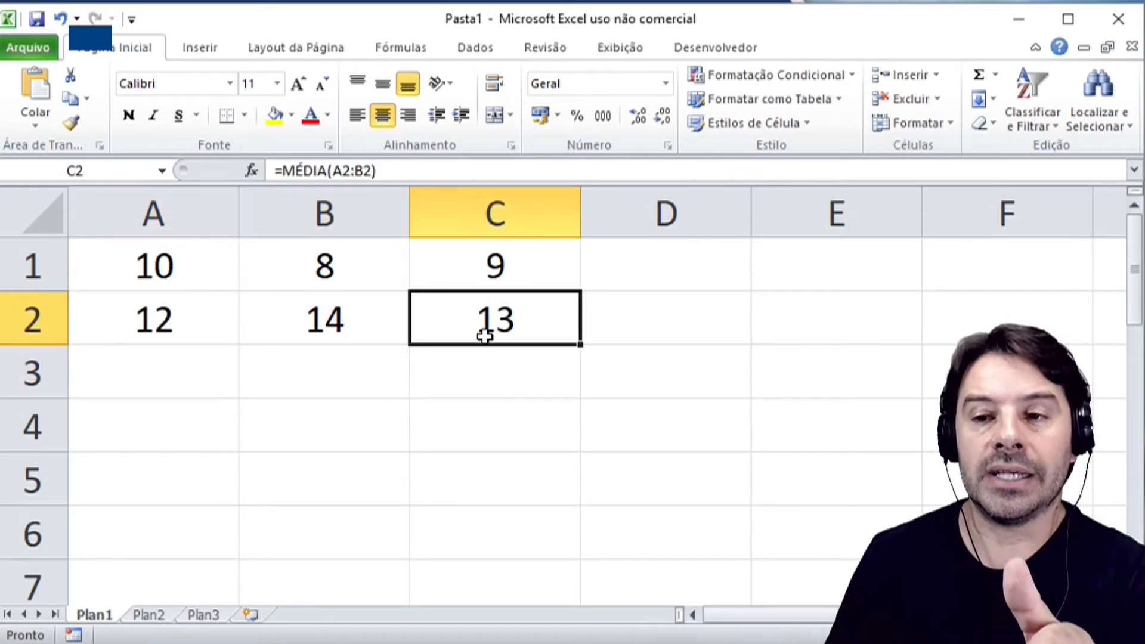
pyautogui.moveTo(491, 279); pyautogui.dragTo(493, 312)
pyautogui.click(493, 314)
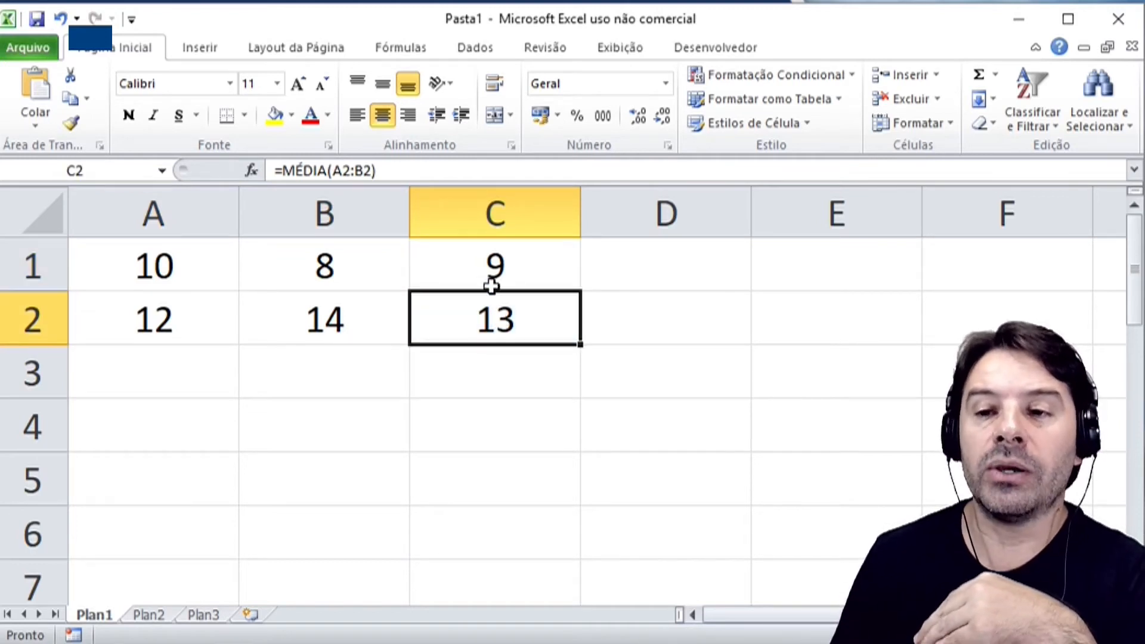
pyautogui.click(493, 262)
pyautogui.click(487, 319)
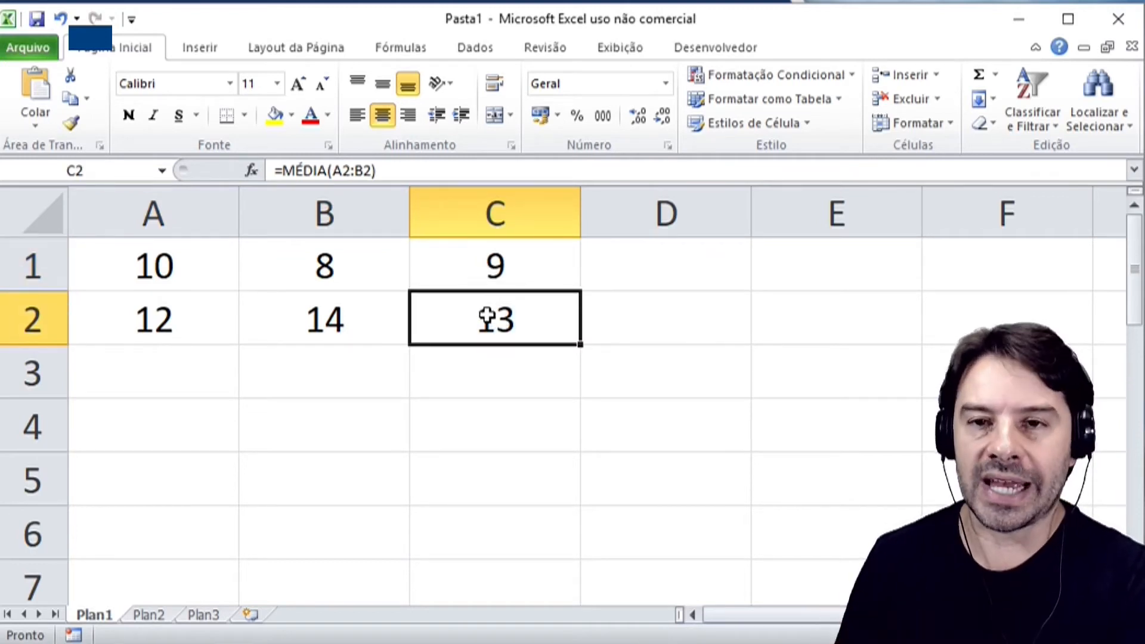
pyautogui.click(493, 261)
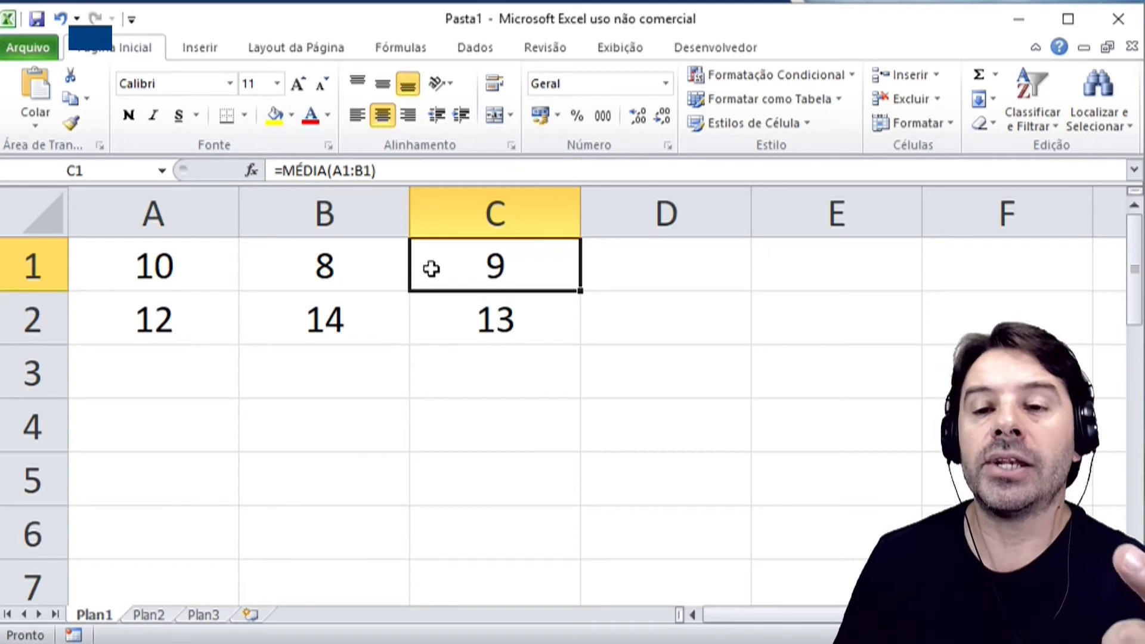
pyautogui.moveTo(188, 265); pyautogui.dragTo(295, 266)
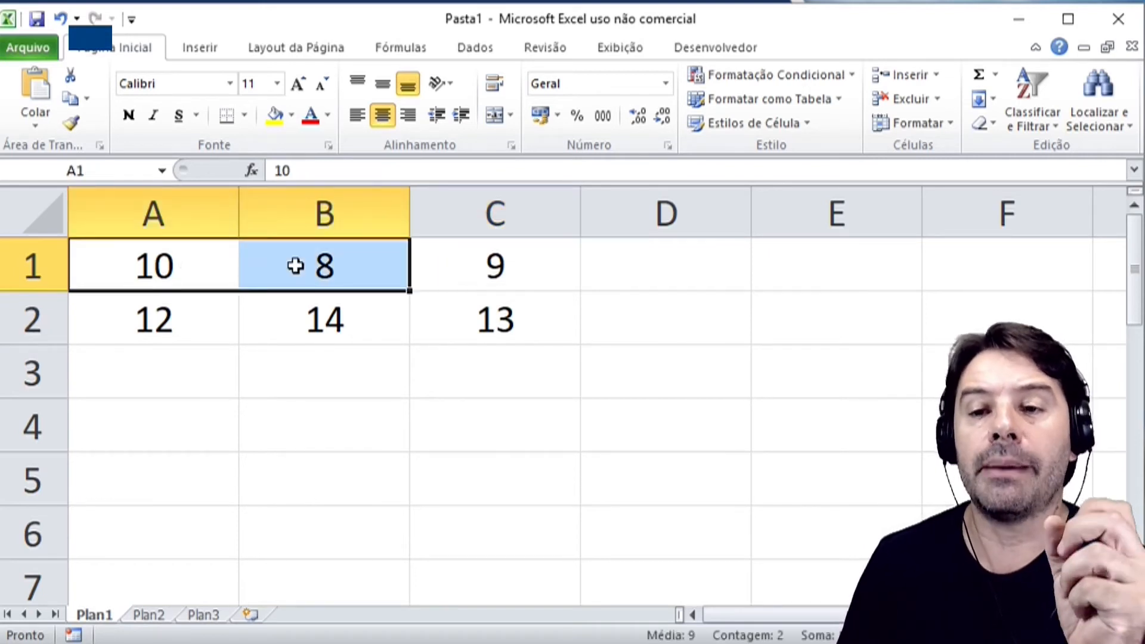
pyautogui.click(479, 266)
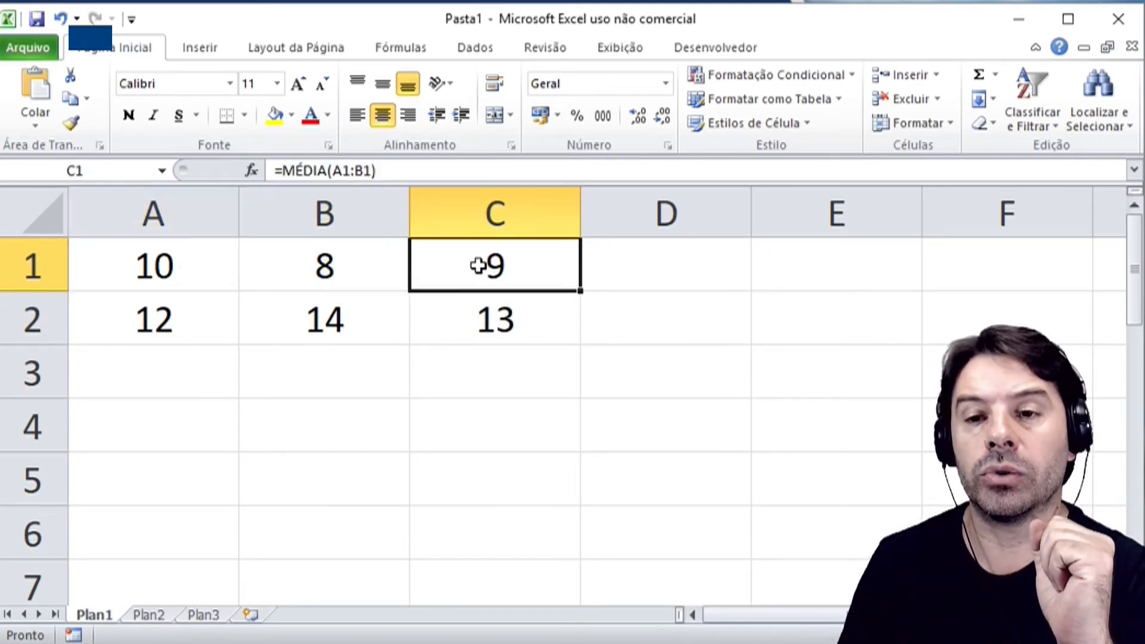
# - Check the second row's average formula in C2 against its source cells A2 and B2
pyautogui.click(475, 320)
pyautogui.click(159, 327)
pyautogui.moveTo(160, 326); pyautogui.dragTo(279, 329)
pyautogui.click(512, 324)
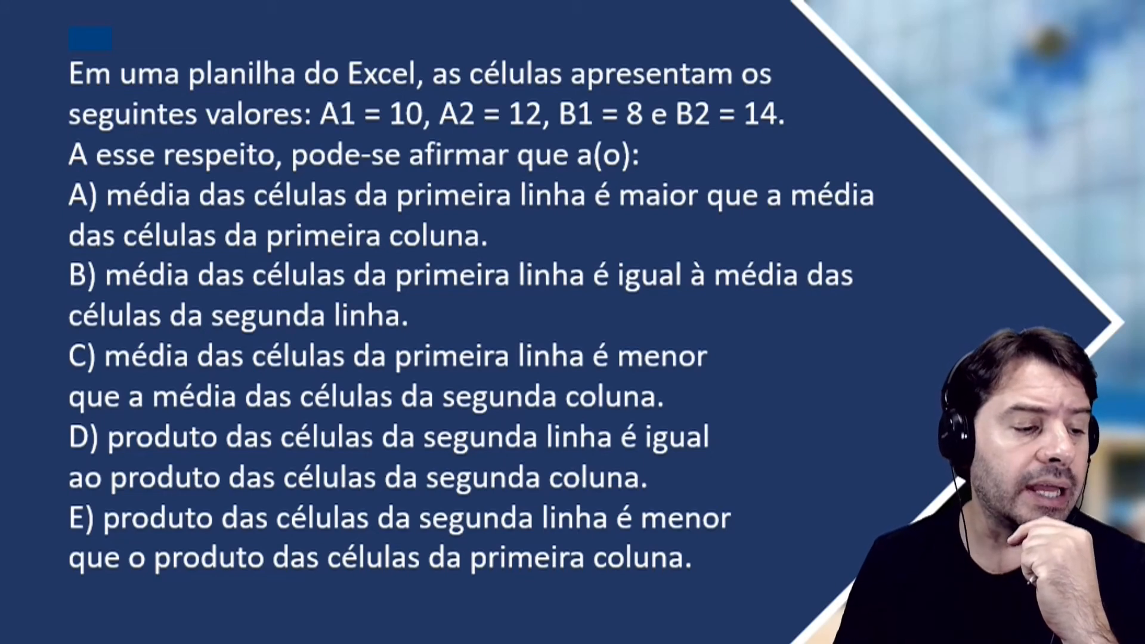
# - Switch back to the Excel worksheet and delete the second row's average formula from cell C2
pyautogui.hotkey('alt', 'Tab')
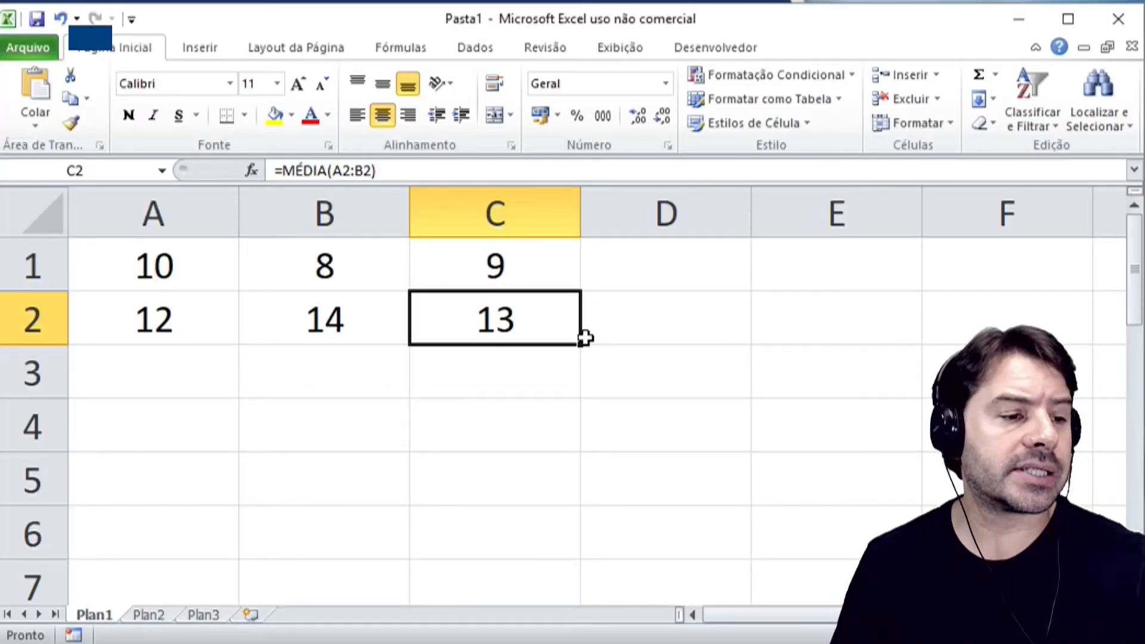
pyautogui.press('Delete')
pyautogui.press('Down')
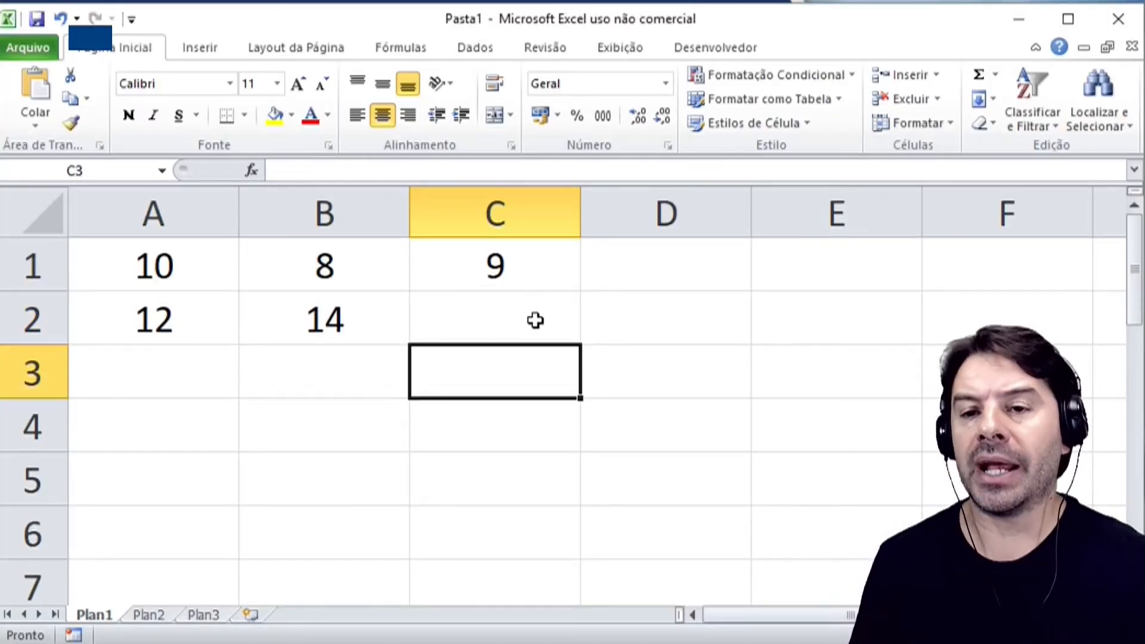
# - Enter the formula =MÉDIA(B1:B2) in cell B3 to average the second column's two numbers
pyautogui.press('Left')
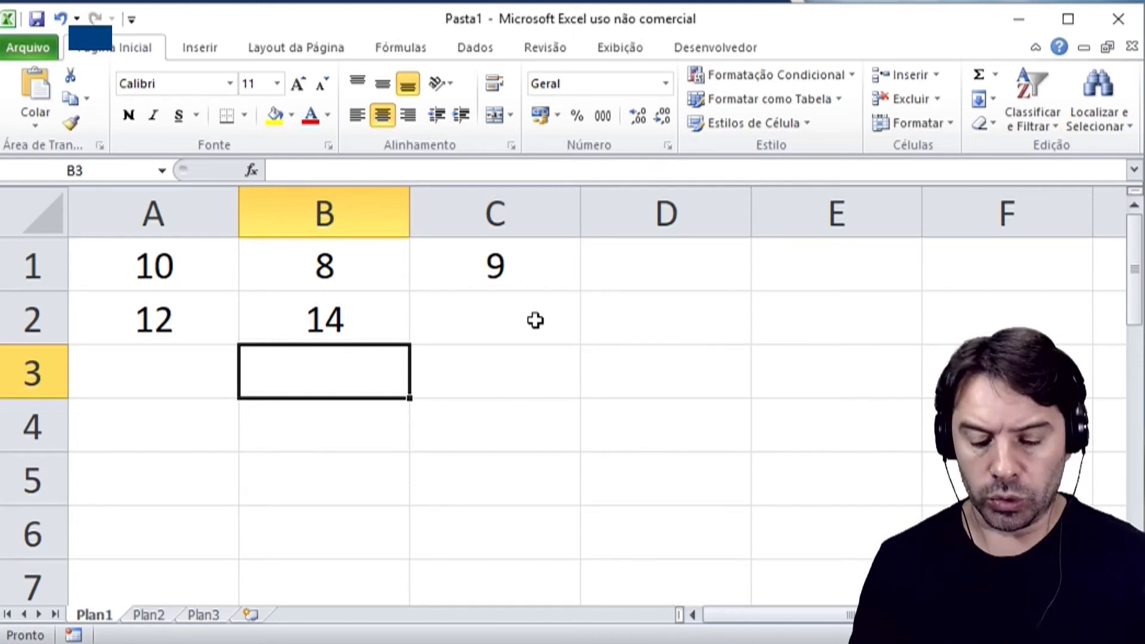
pyautogui.write('=MÉDIA')
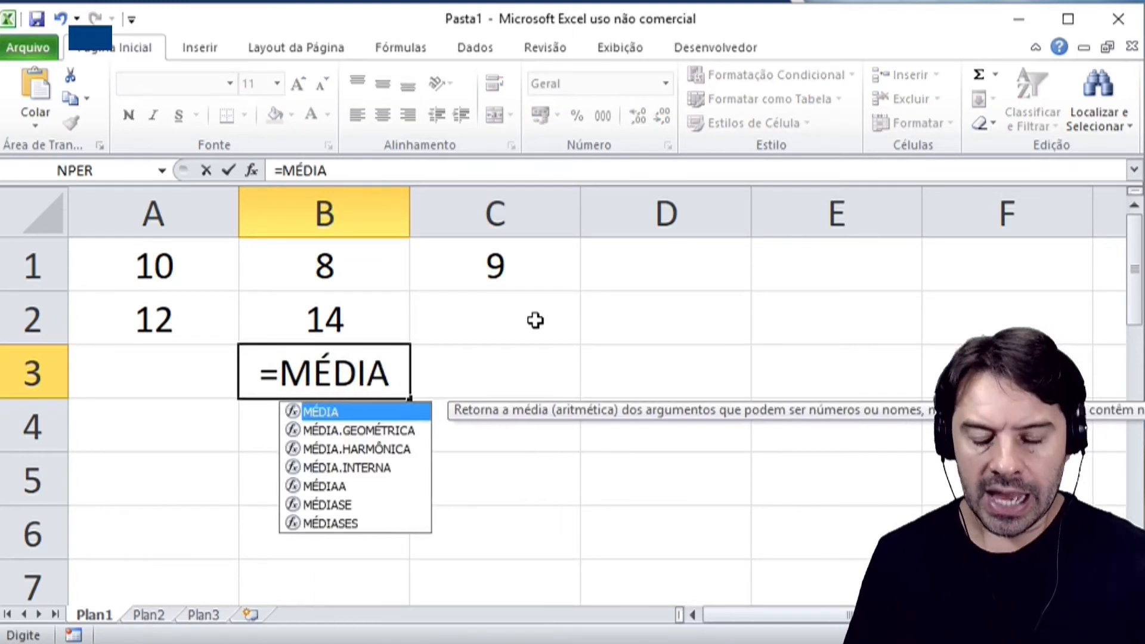
pyautogui.write('(B1:')
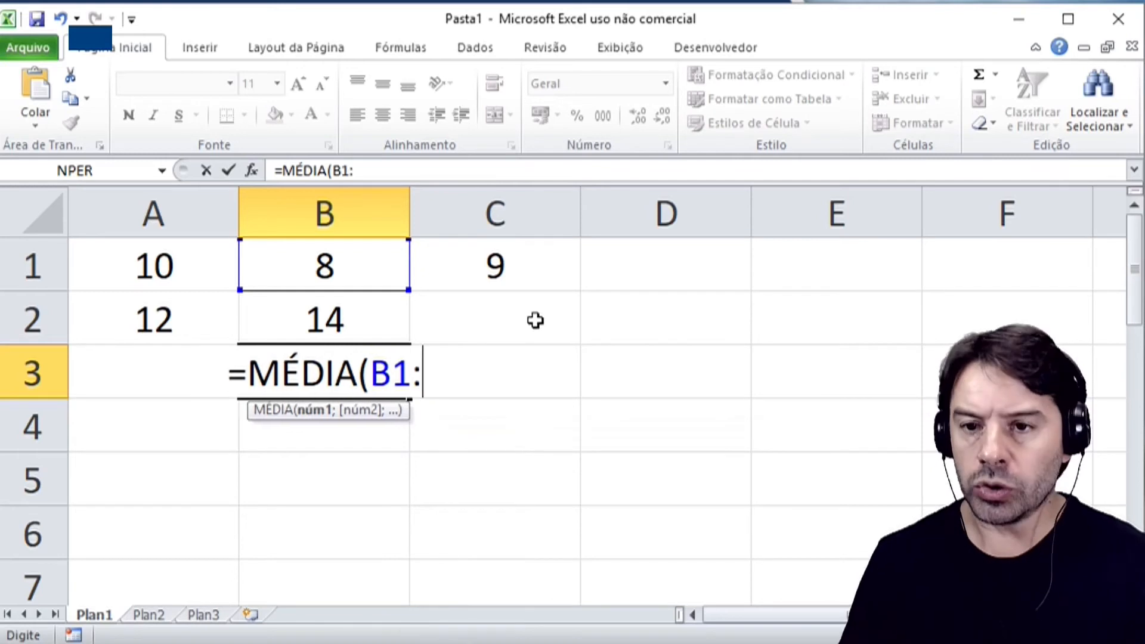
pyautogui.write('B2)')
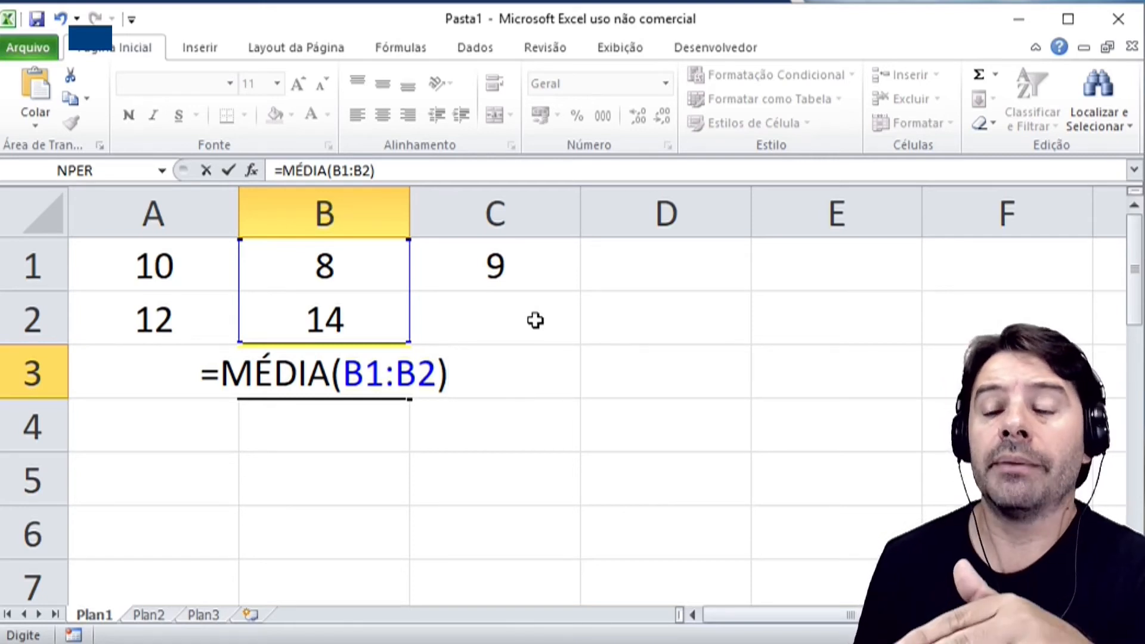
pyautogui.press('Return')
# - Compare the first row's average formula in C1 with the second column's average formula in B3
pyautogui.press('Up')
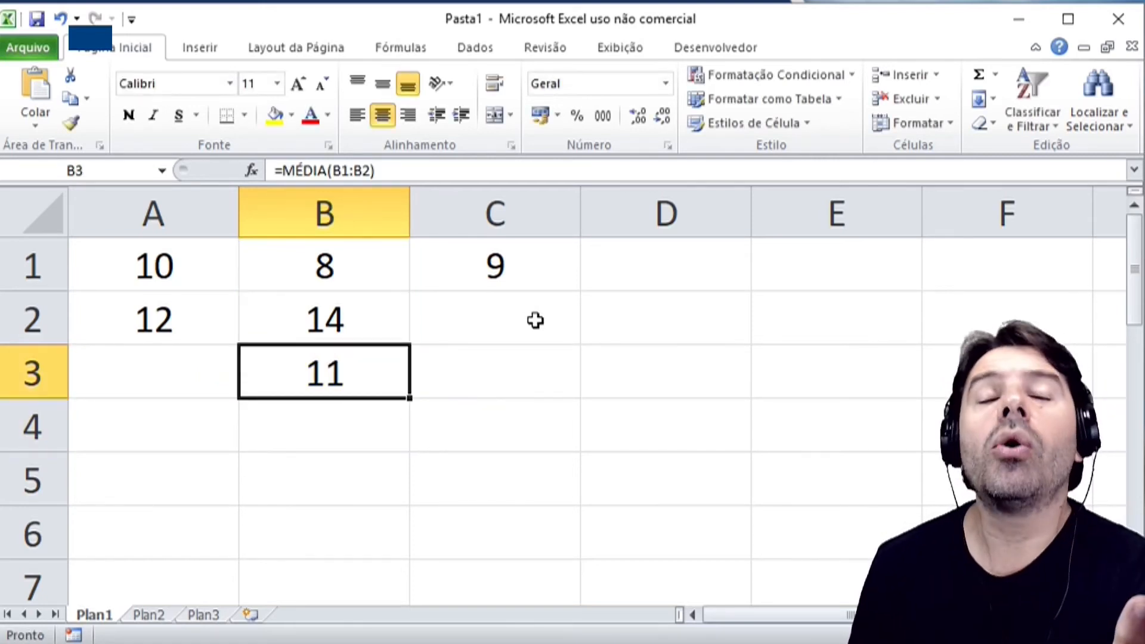
pyautogui.press('Up')
pyautogui.press('Up')
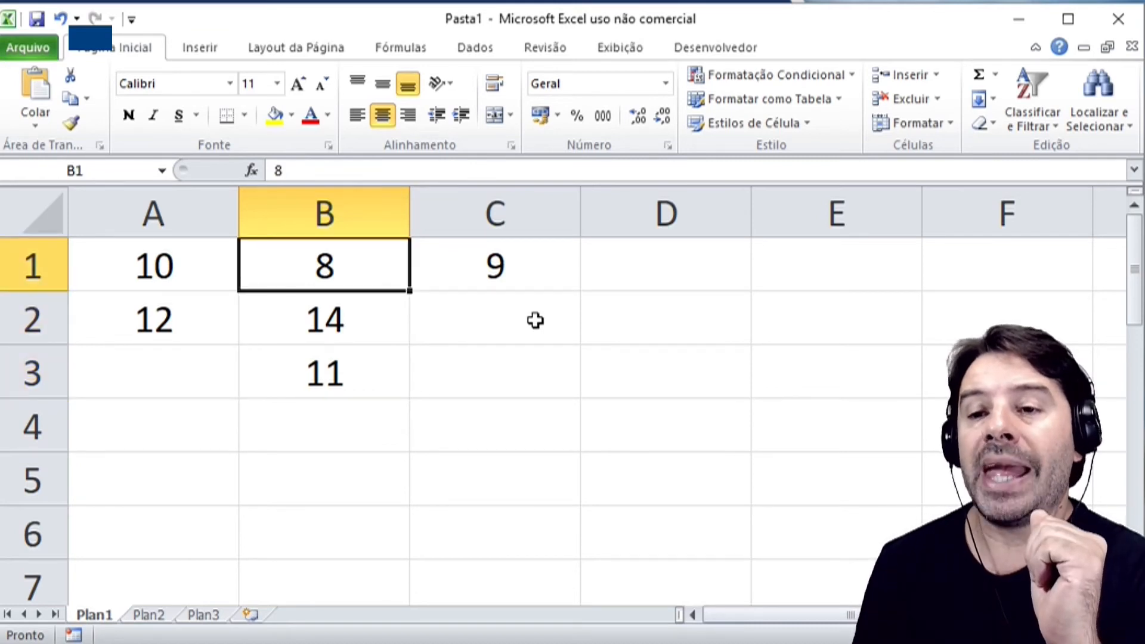
pyautogui.press('Right')
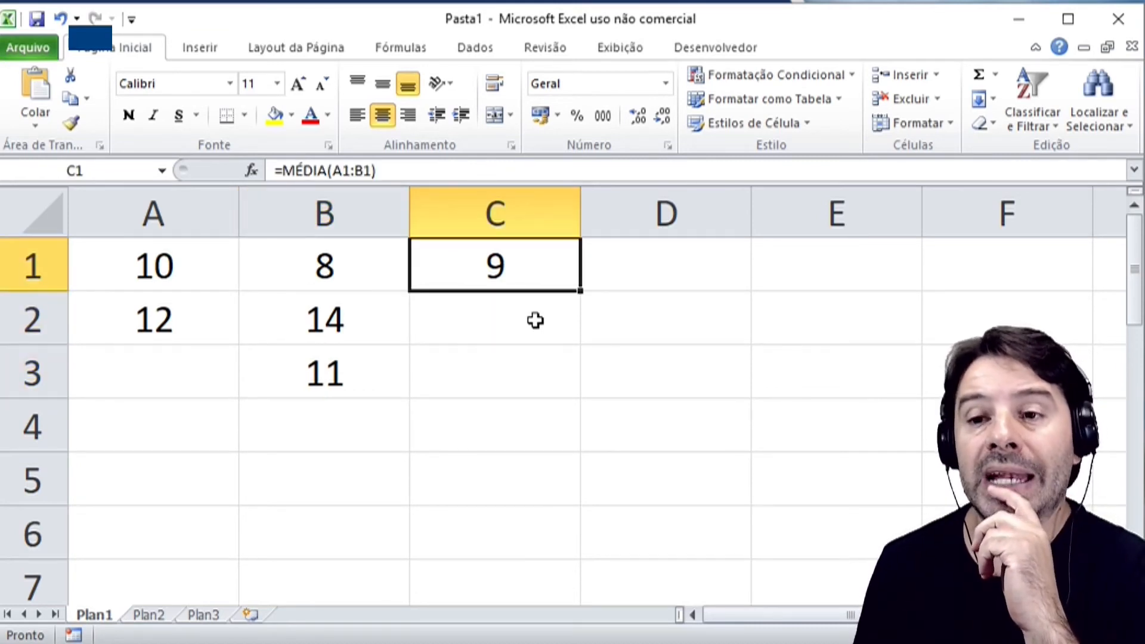
pyautogui.press('Down')
pyautogui.press('Down')
pyautogui.press('Left')
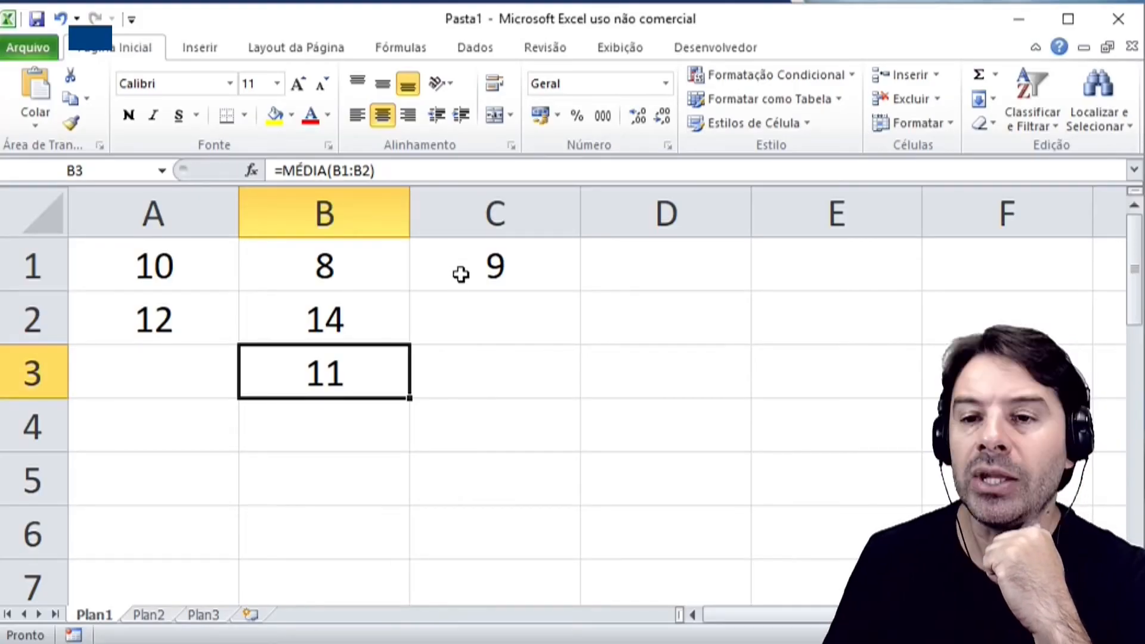
pyautogui.click(461, 274)
pyautogui.click(347, 379)
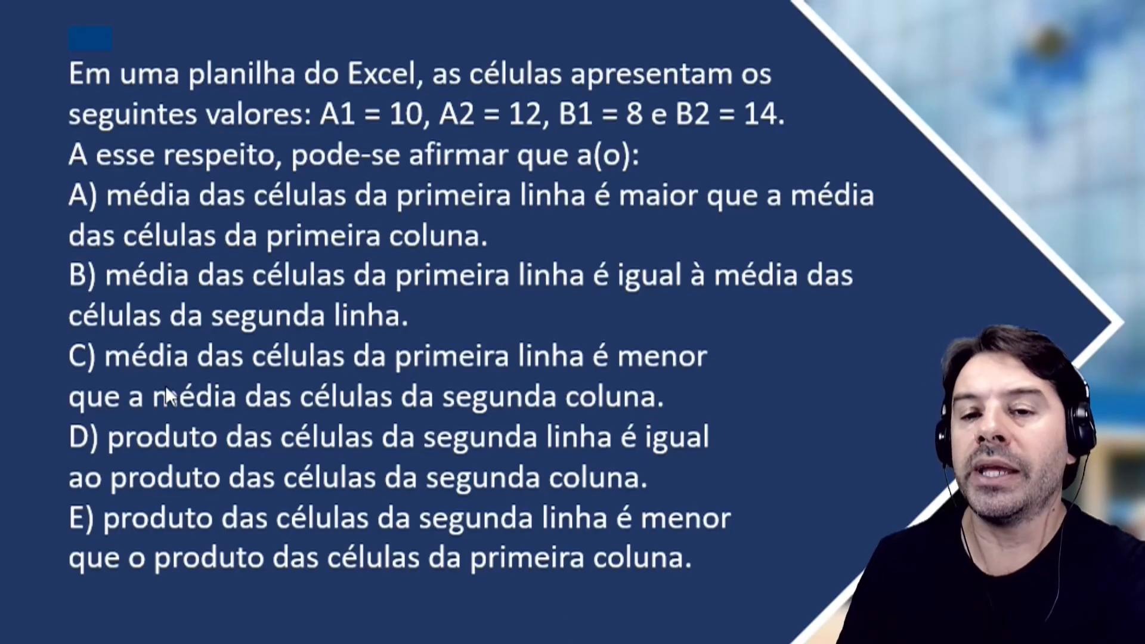
pyautogui.click(165, 387)
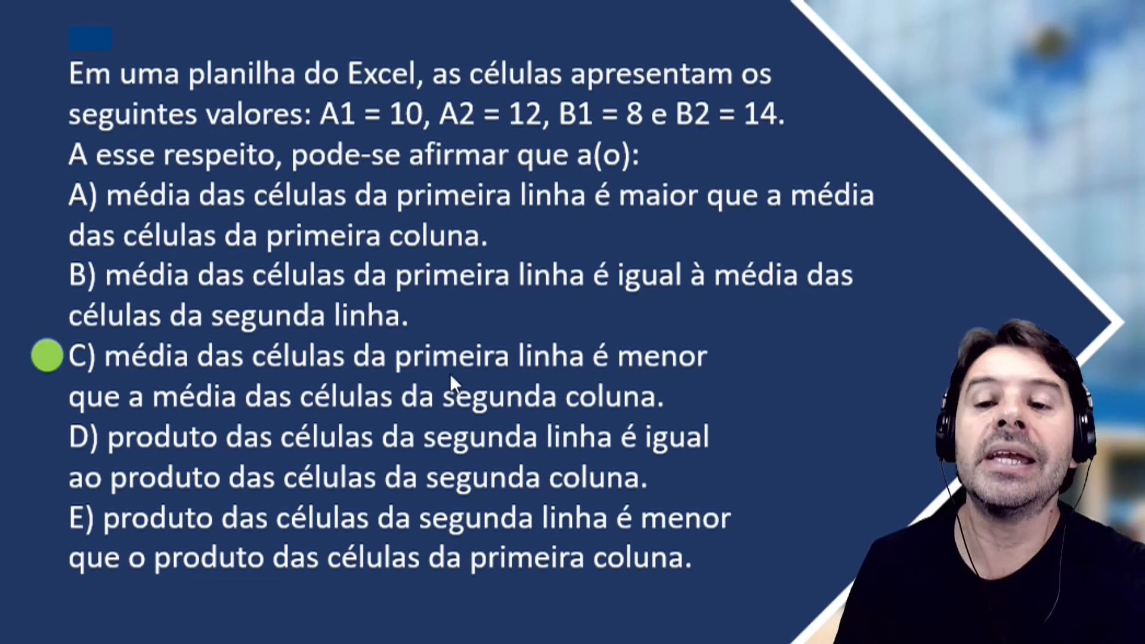